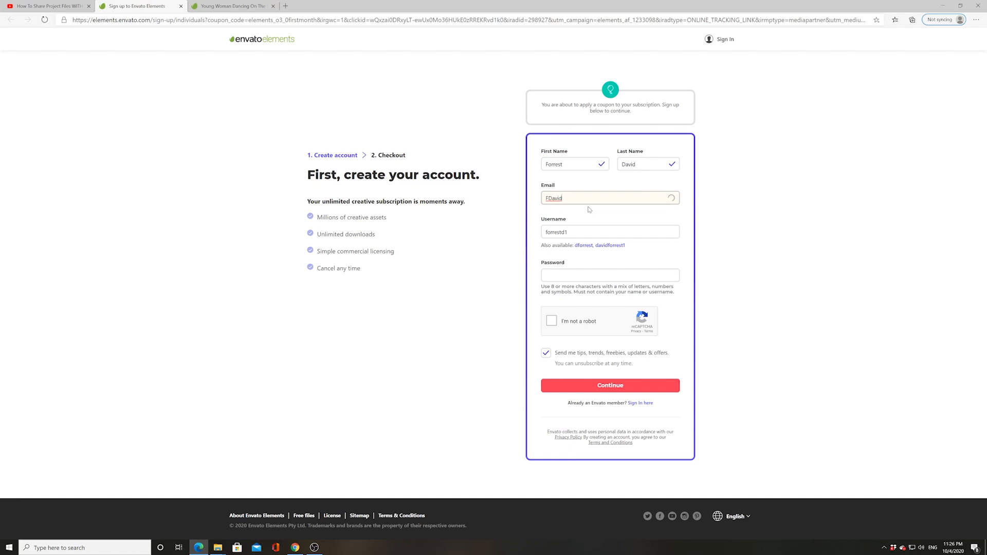
Finish the e-mail address, then enter a username and the account password
text(mail.com)
key(Tab)
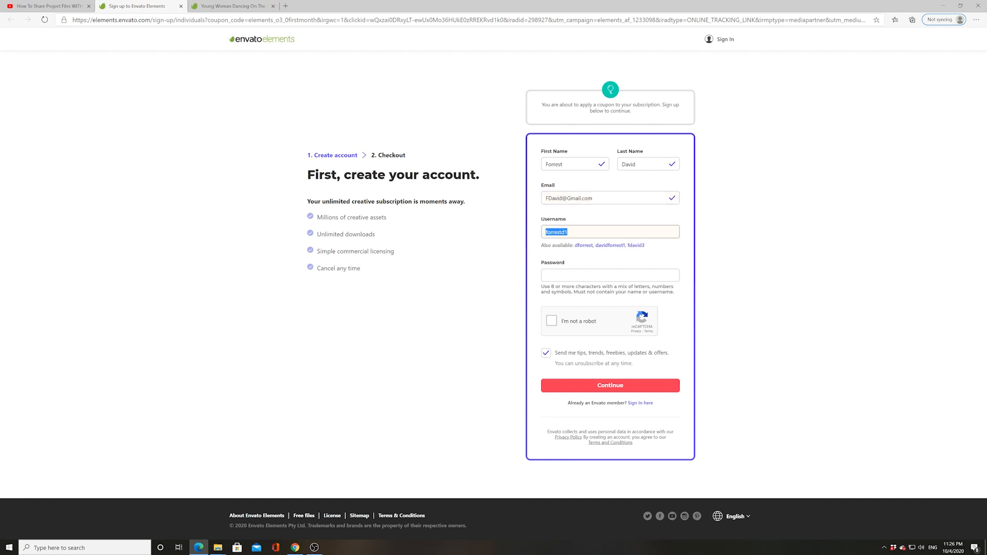
text(Fore123)
key(Tab)
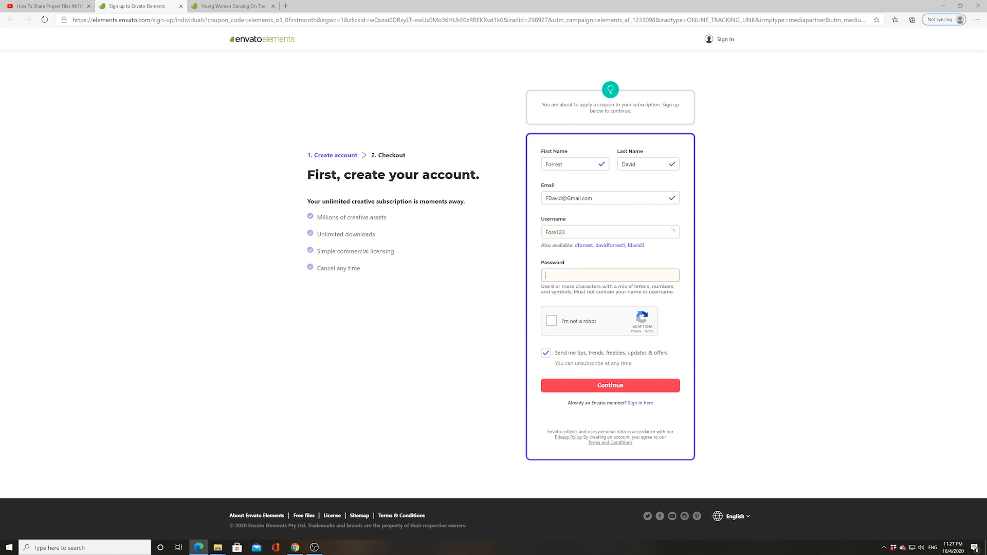
text(••••••••)
Pass the I'm-not-a-robot check, opt out of marketing e-mails and submit the sign-up
click(552, 323)
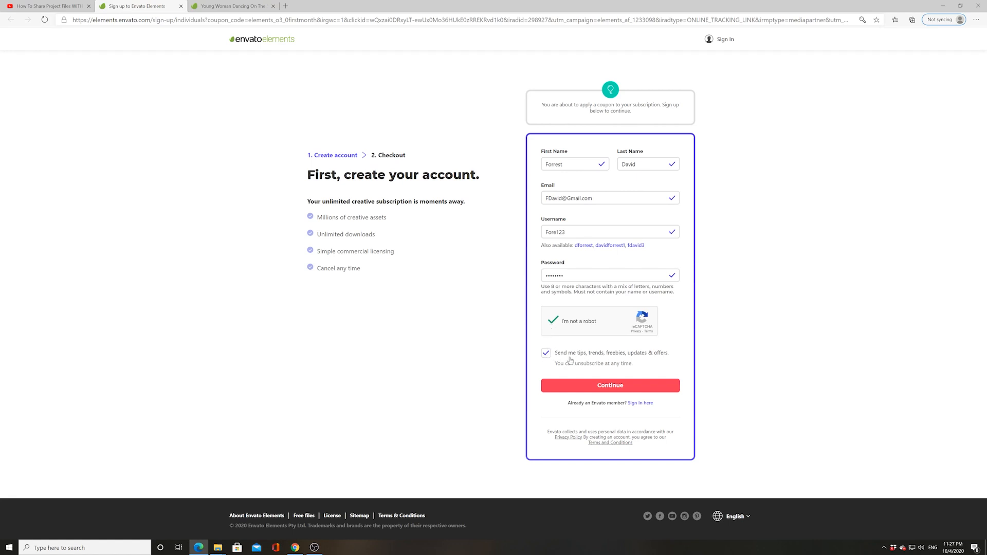
click(547, 356)
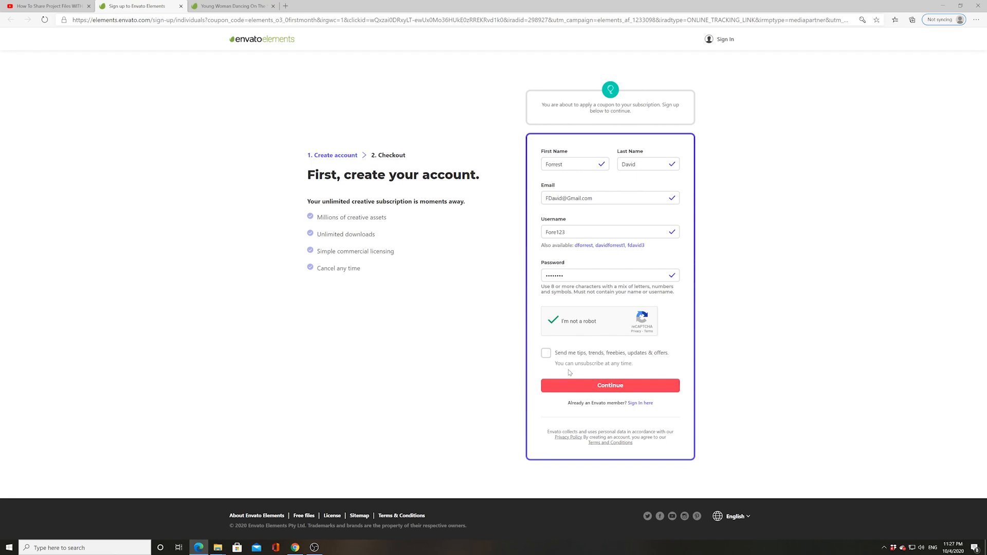
click(591, 390)
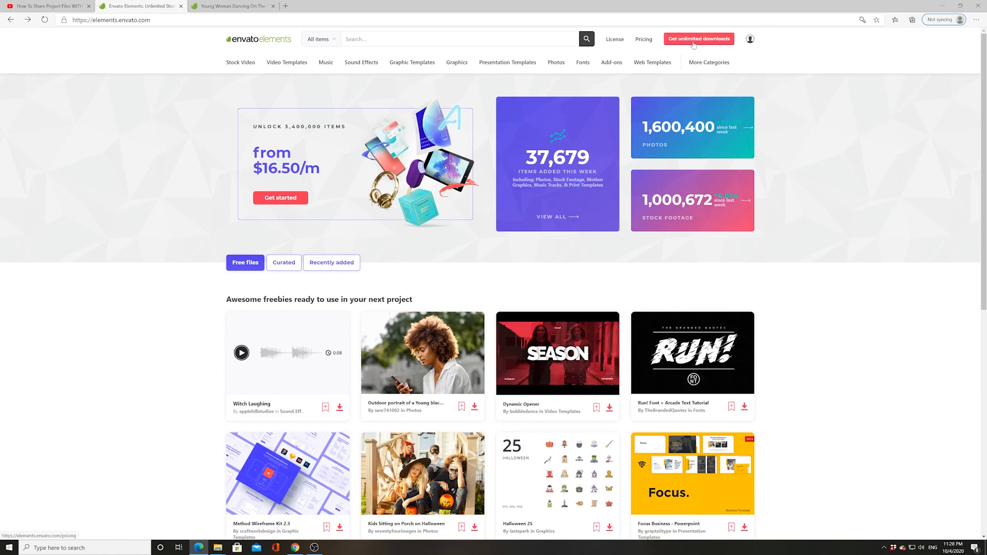
Go to Pricing and start the checkout for the individual subscription plan
click(694, 44)
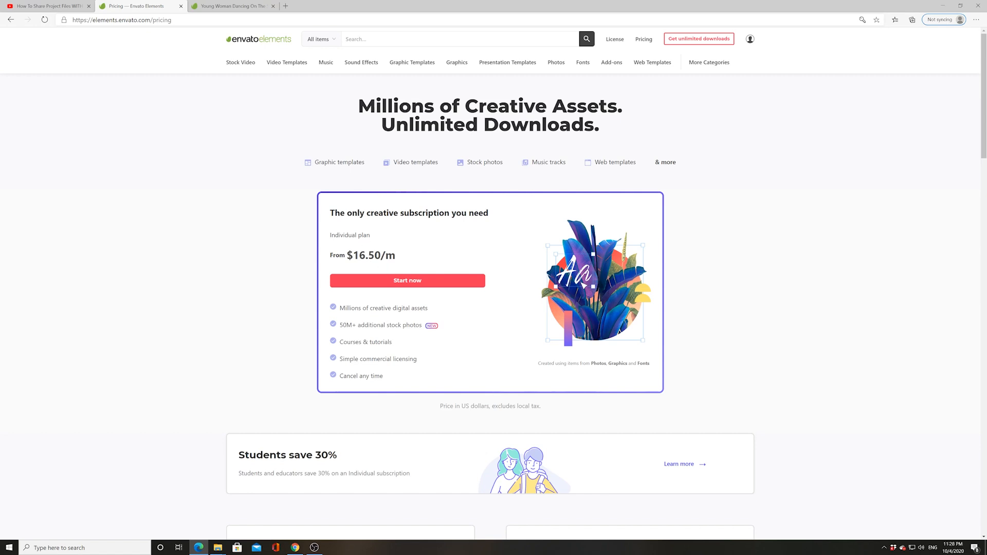
click(386, 284)
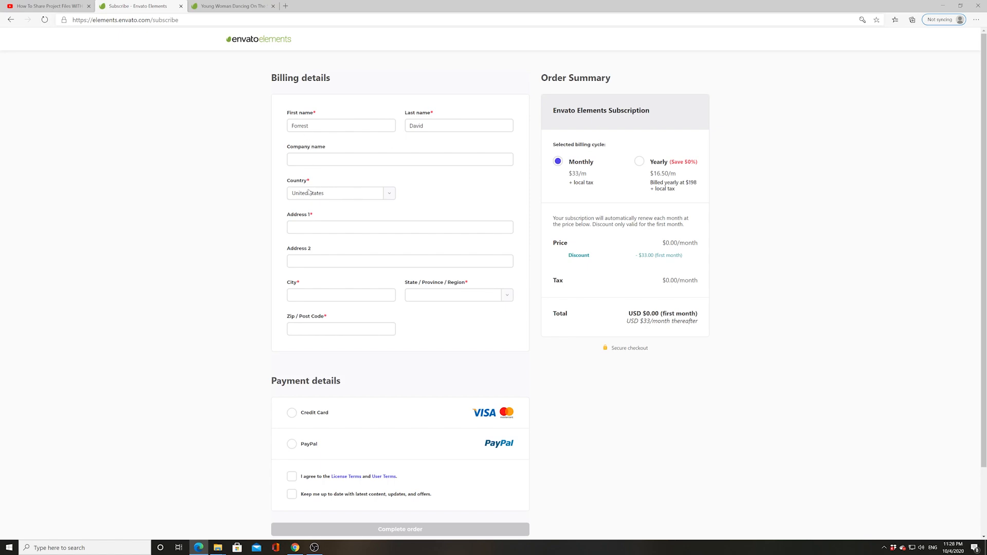
Enter the street address, accept the suggested city, choose the state and fill in the zip code
click(309, 228)
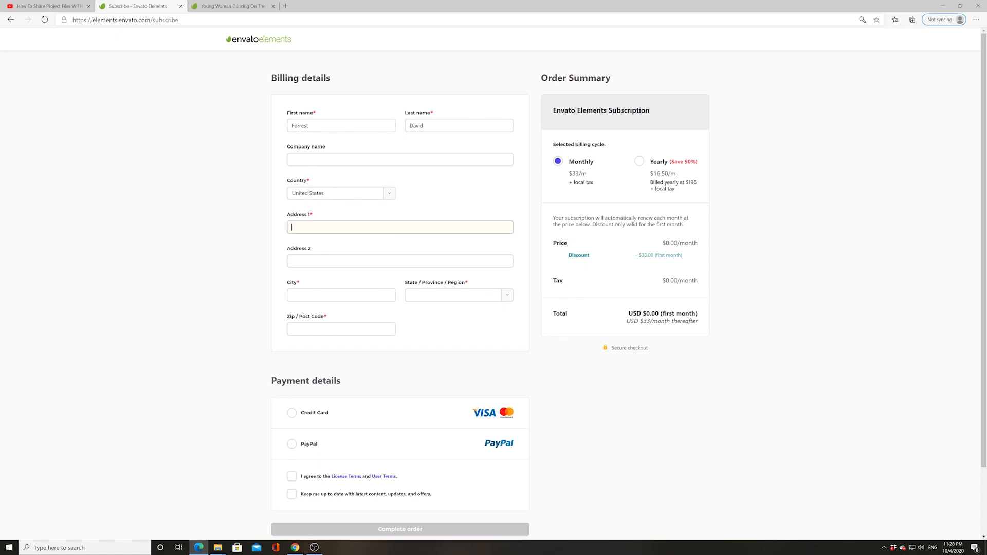
text(123 fewt st)
click(306, 294)
click(309, 309)
click(453, 295)
click(409, 347)
key(Tab)
text(93036)
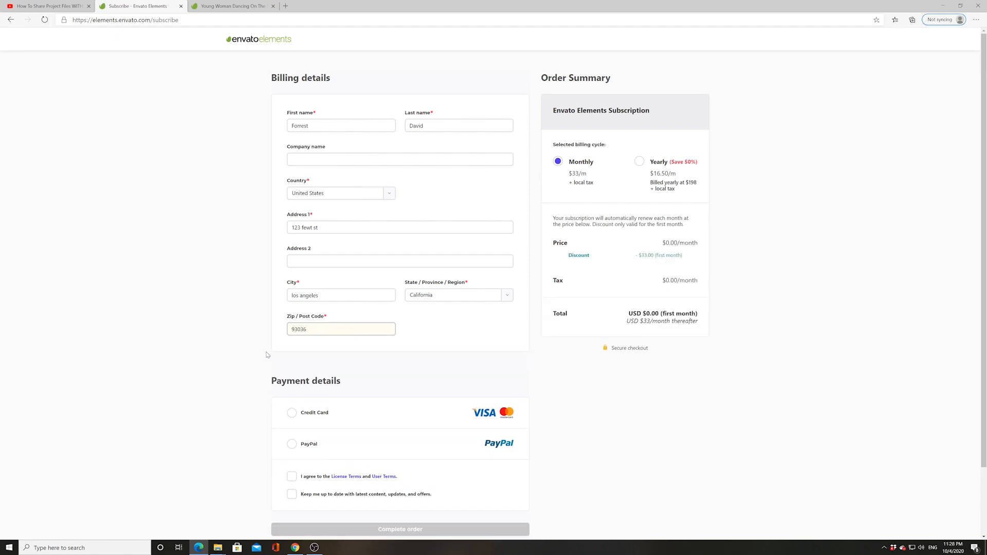
Select Credit Card as the payment method so the card fields appear
scroll(266, 355, down, 2)
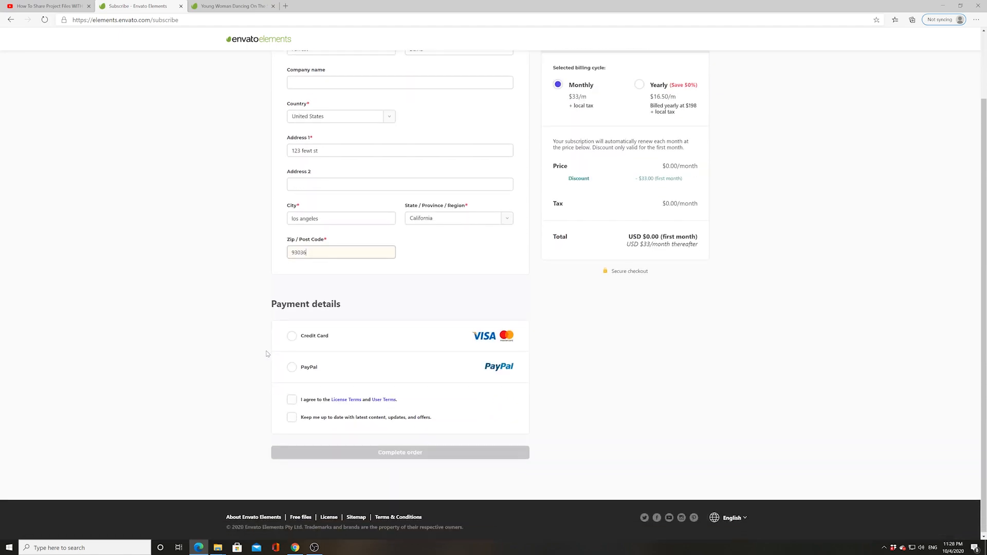
click(294, 340)
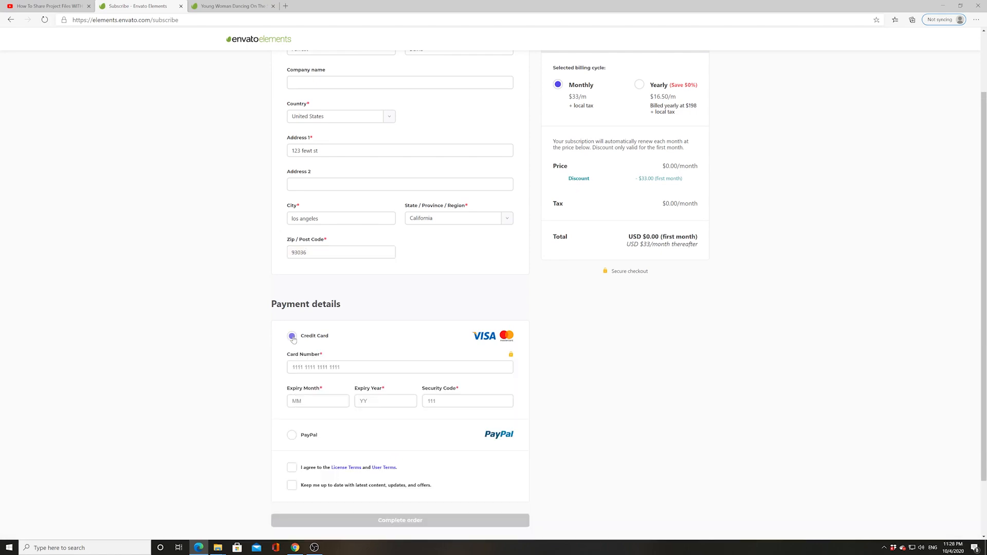
scroll(290, 342, down, 2)
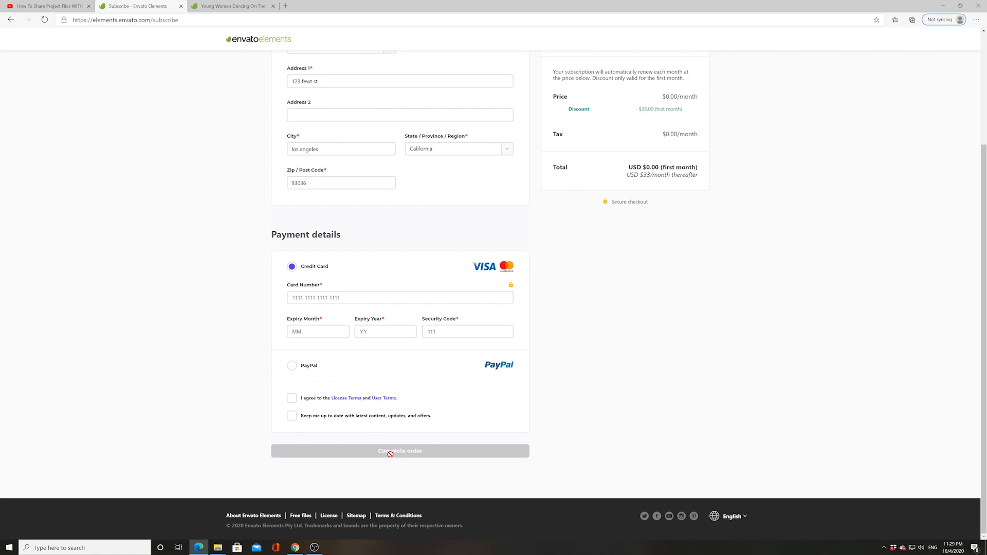
scroll(408, 452, up, 3)
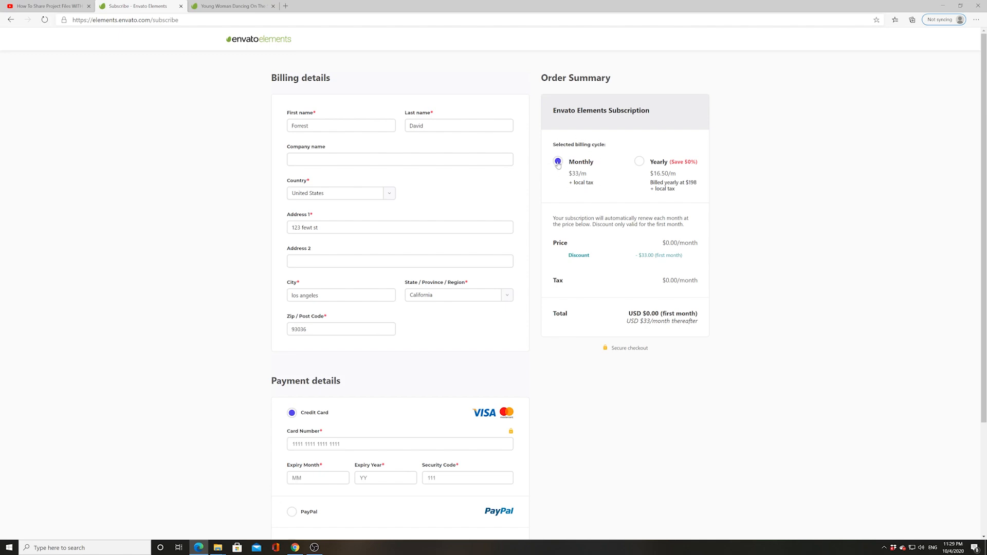
Compare the Monthly and Yearly prices in the Order Summary, ending on Yearly billing
drag(665, 243, 680, 242)
click(640, 165)
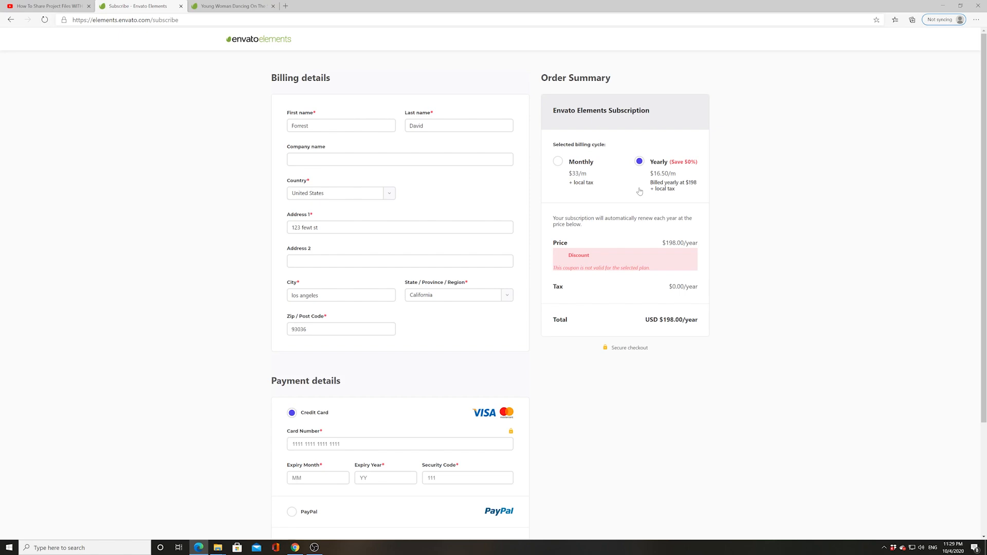
click(559, 162)
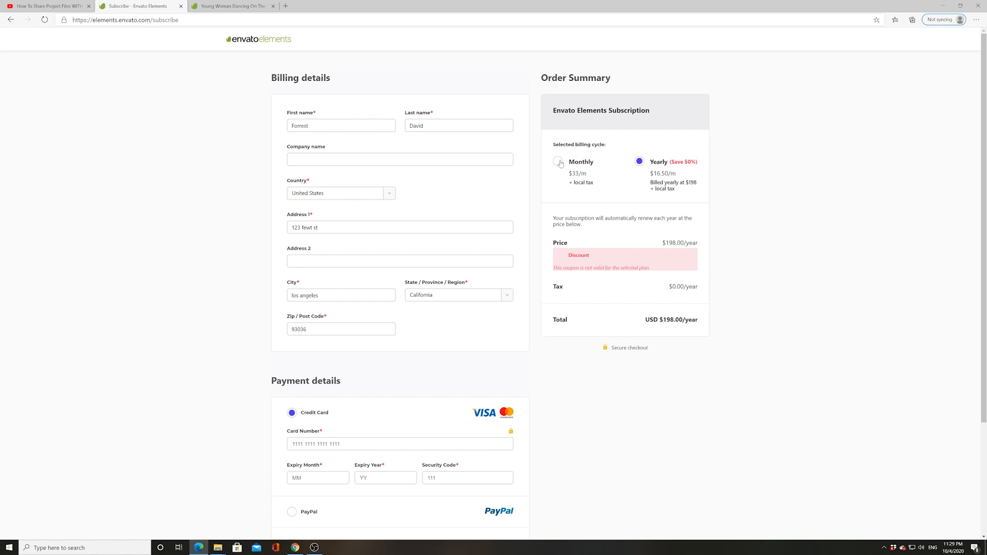
click(640, 164)
scroll(231, 284, down, 3)
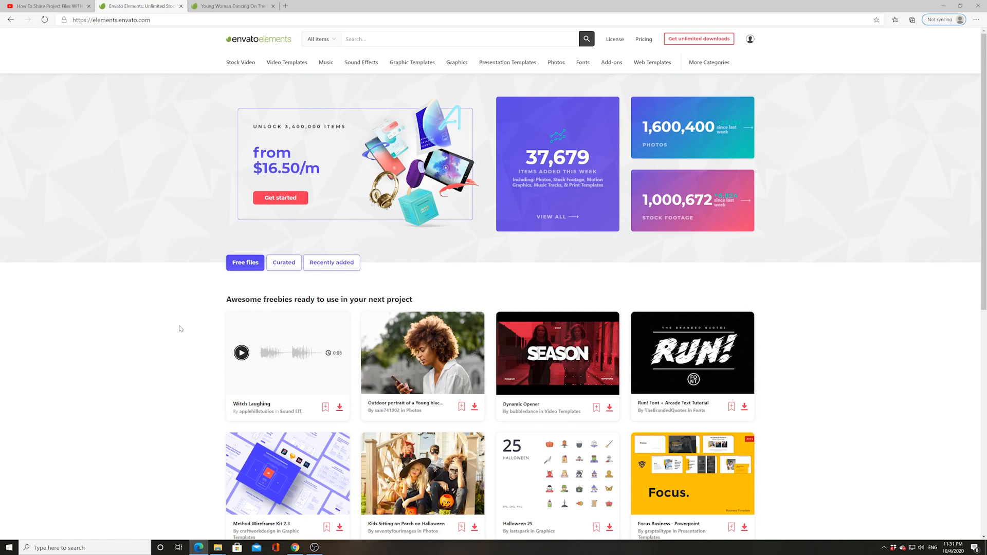
Search Video Templates for 'Particle effect abd glitc' and open the Particle Effect and Glitch template
click(331, 46)
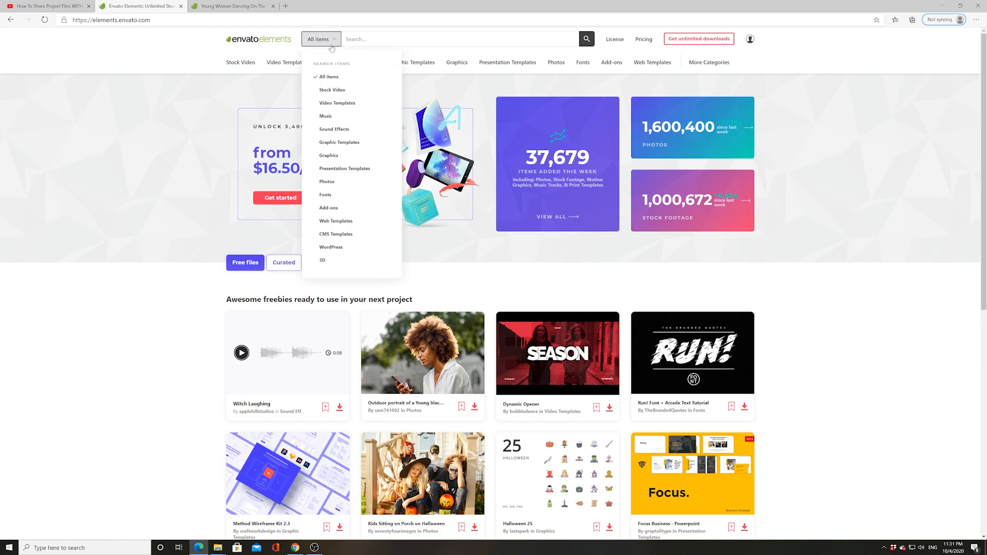
click(333, 105)
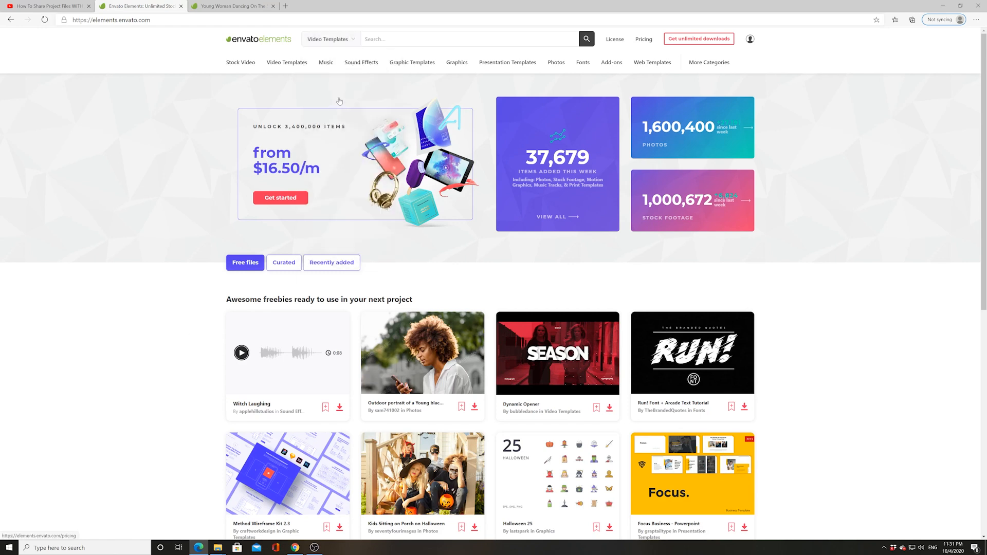
text(P)
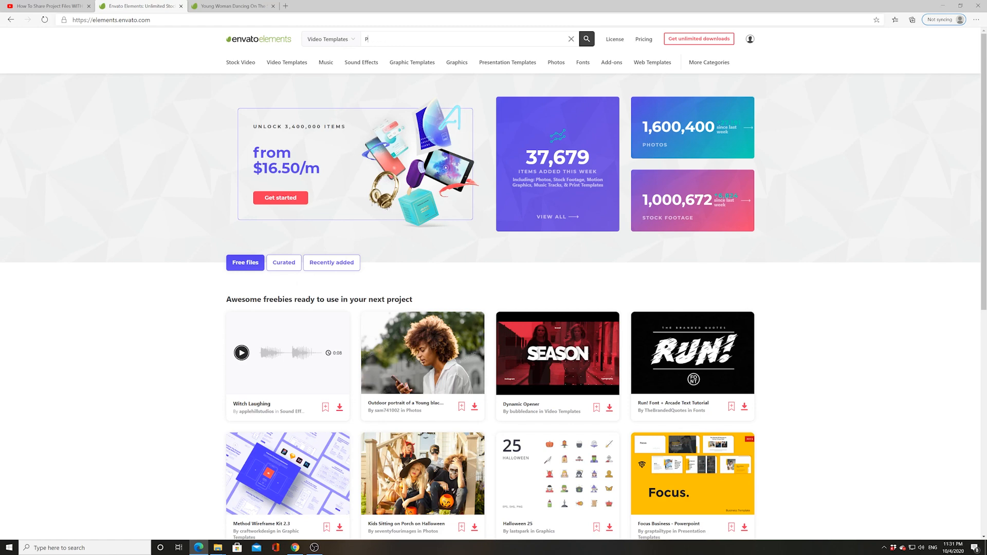
text(article effect abd glitch)
key(Return)
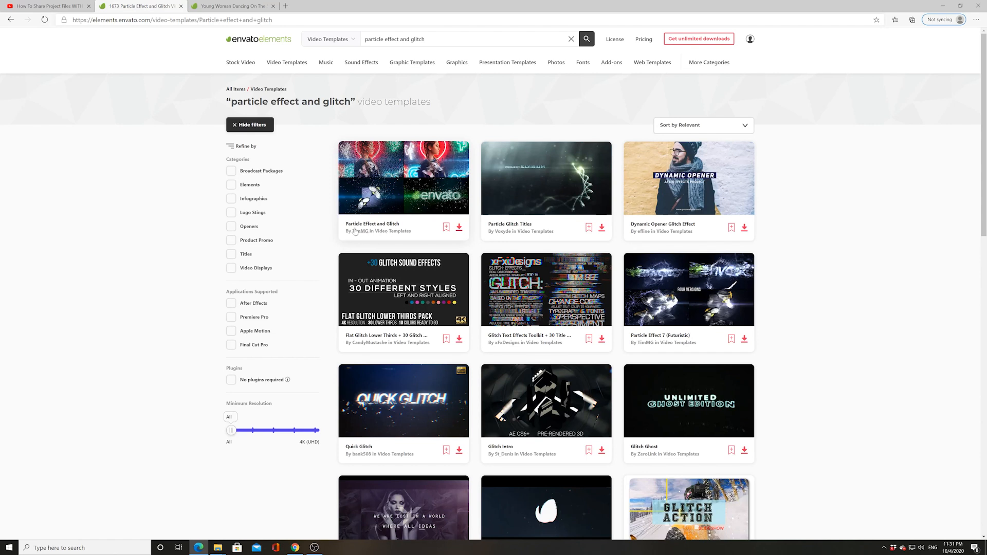
click(366, 229)
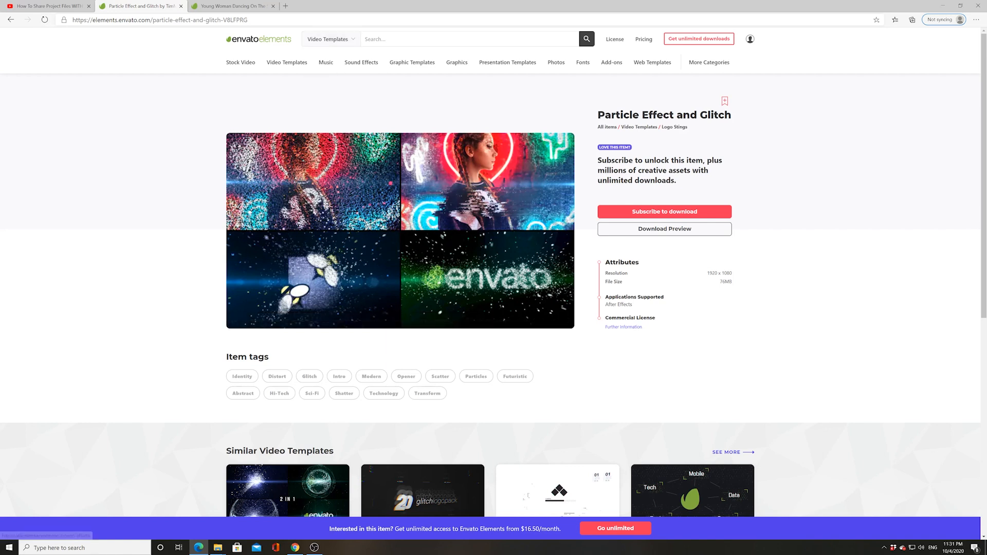
Limit the search to Stock Video and copy the dancing clip's title from its tab
click(329, 39)
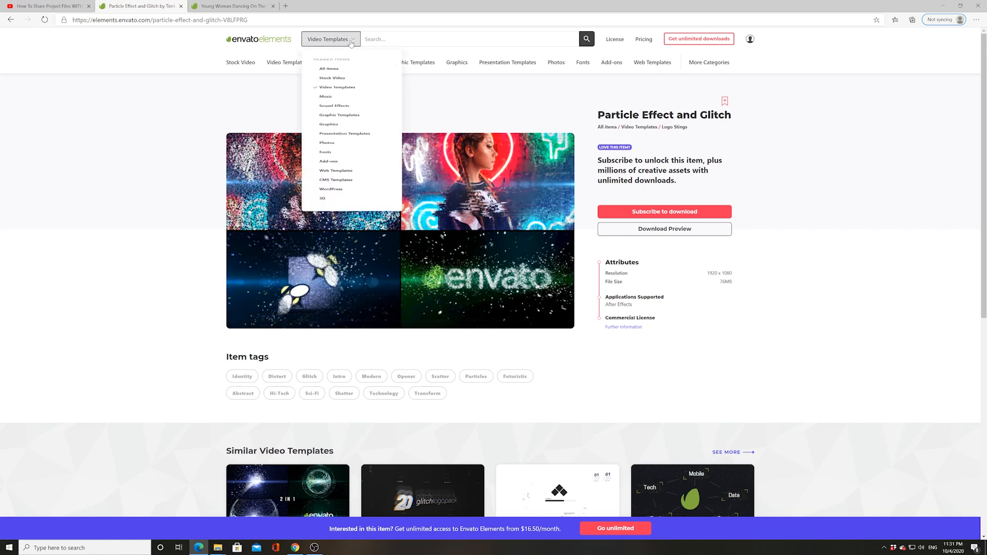
click(327, 91)
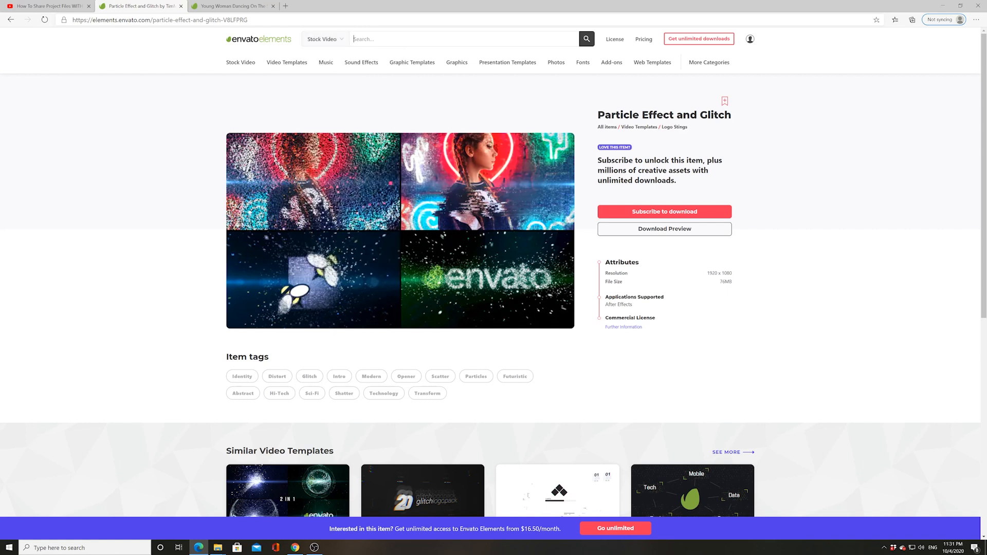
click(233, 6)
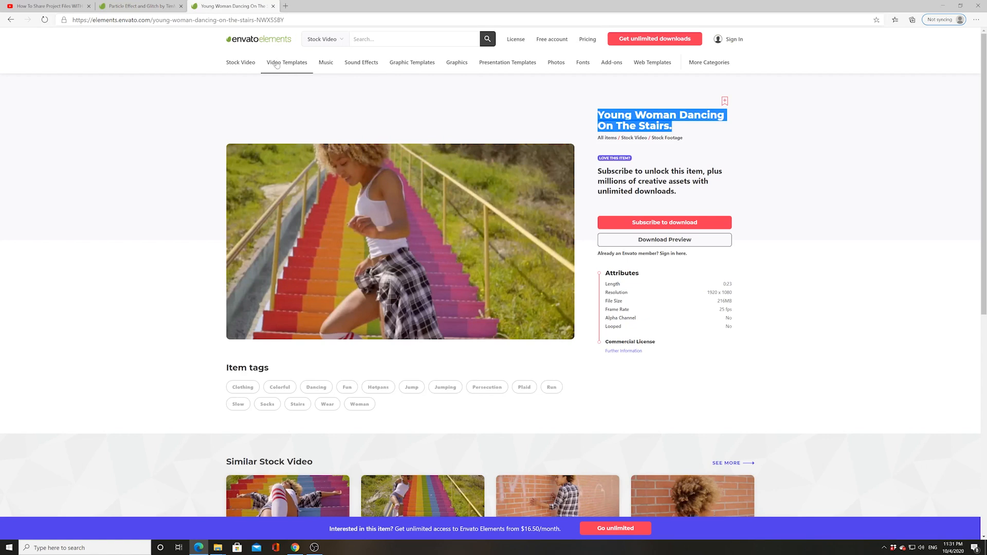
right_click(635, 119)
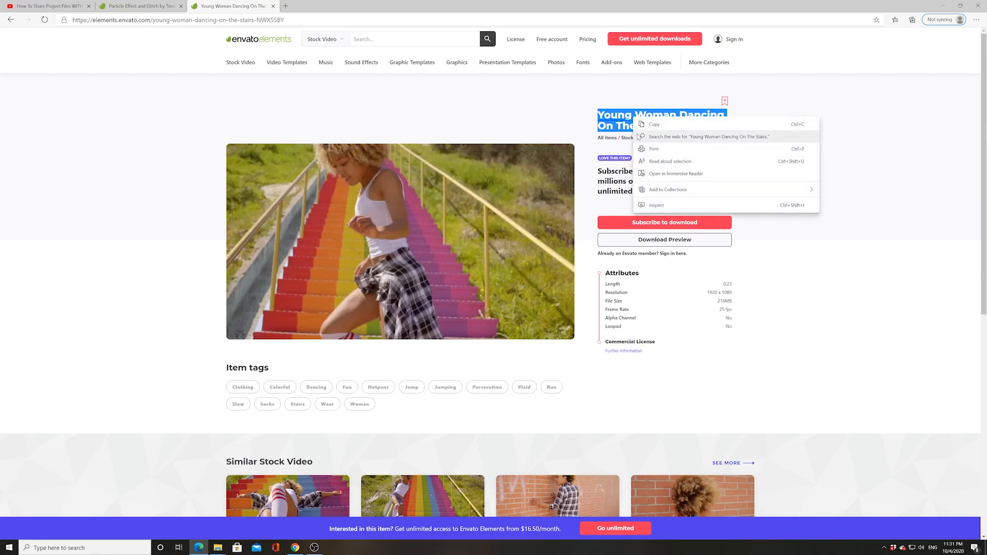
click(656, 124)
click(138, 6)
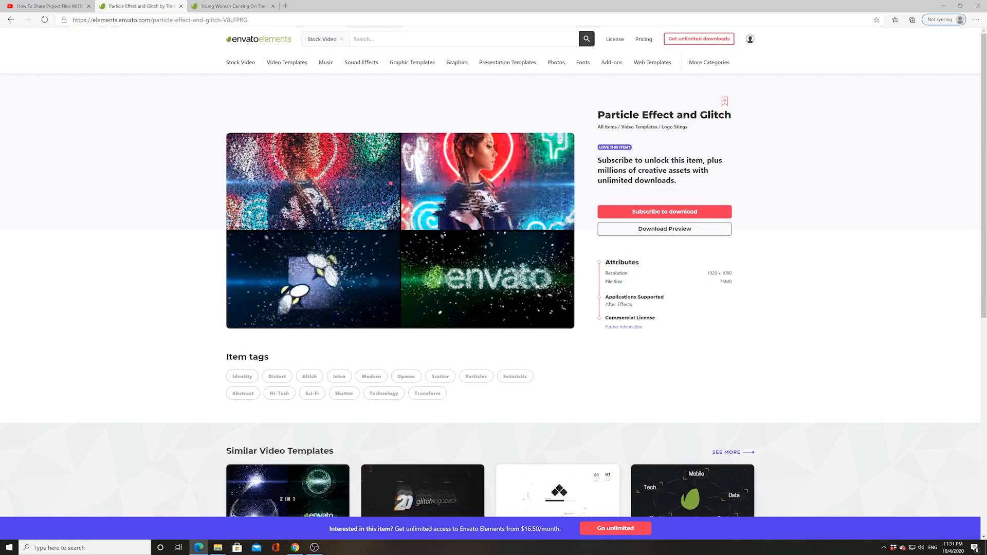
Paste the title into the Stock Video search and open the Young Woman Dancing On The Stairs. result
right_click(358, 41)
click(329, 40)
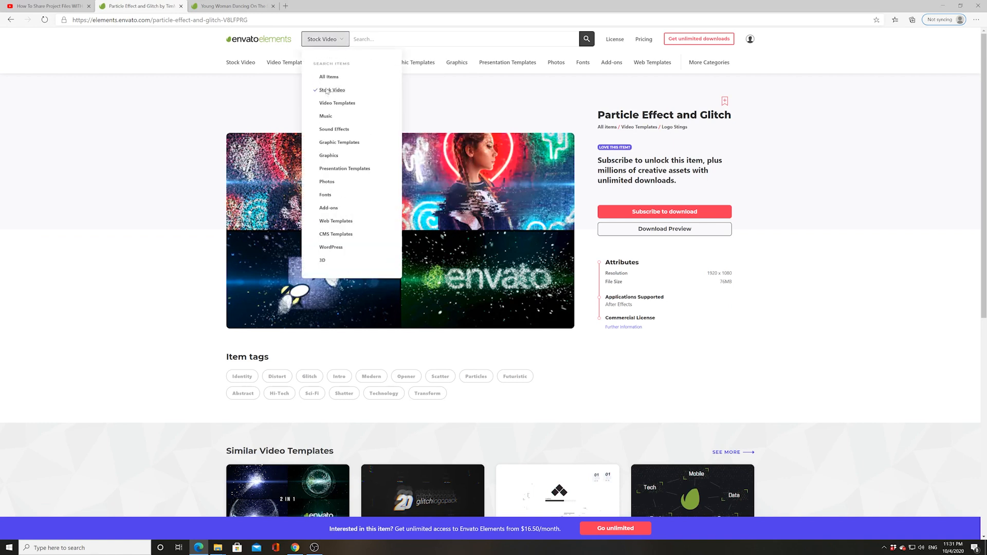
click(333, 92)
right_click(360, 40)
click(386, 97)
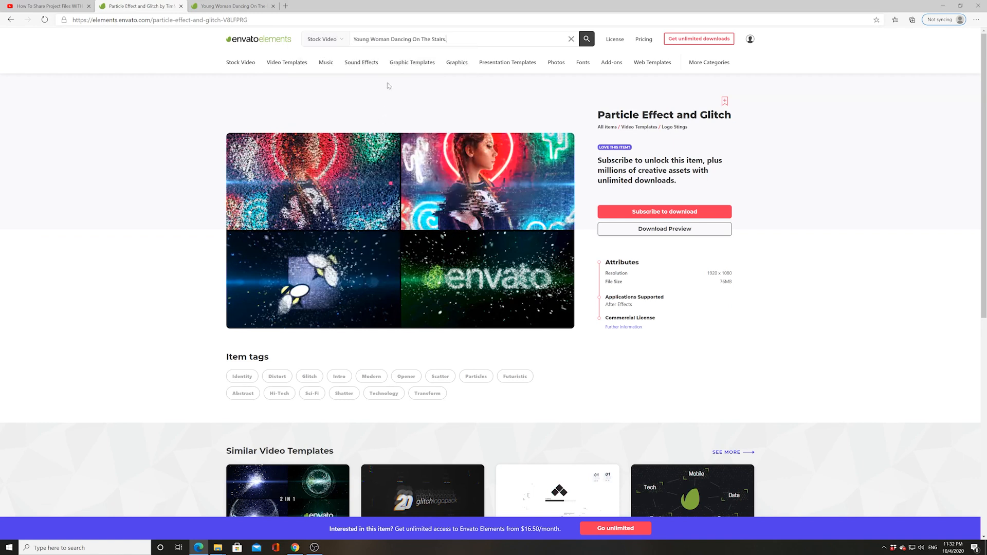
click(586, 38)
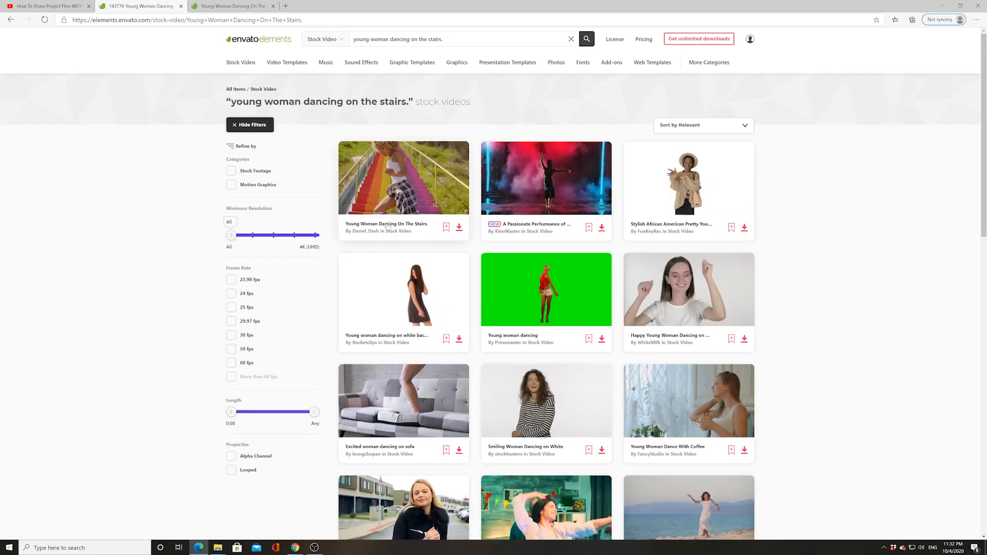
click(387, 223)
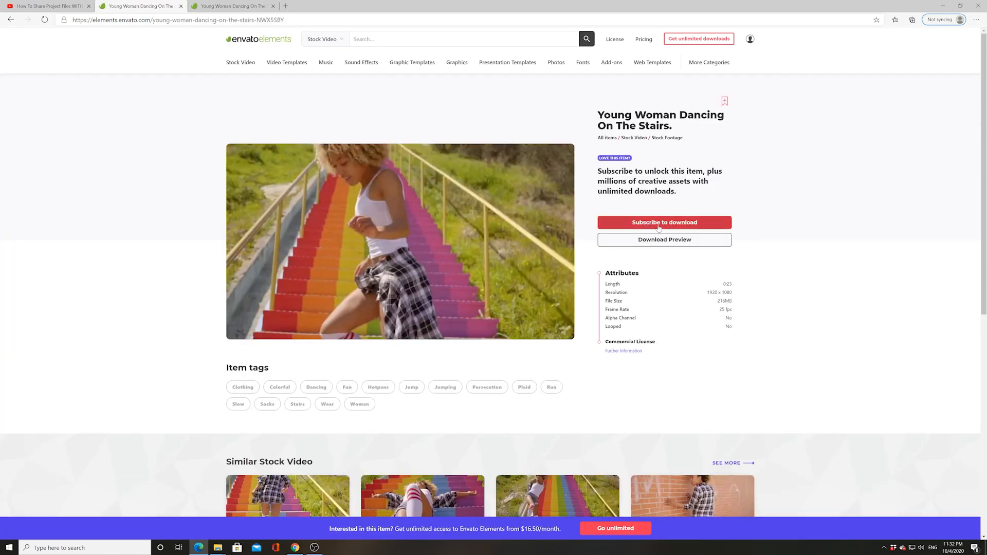
mouse_move(470, 314)
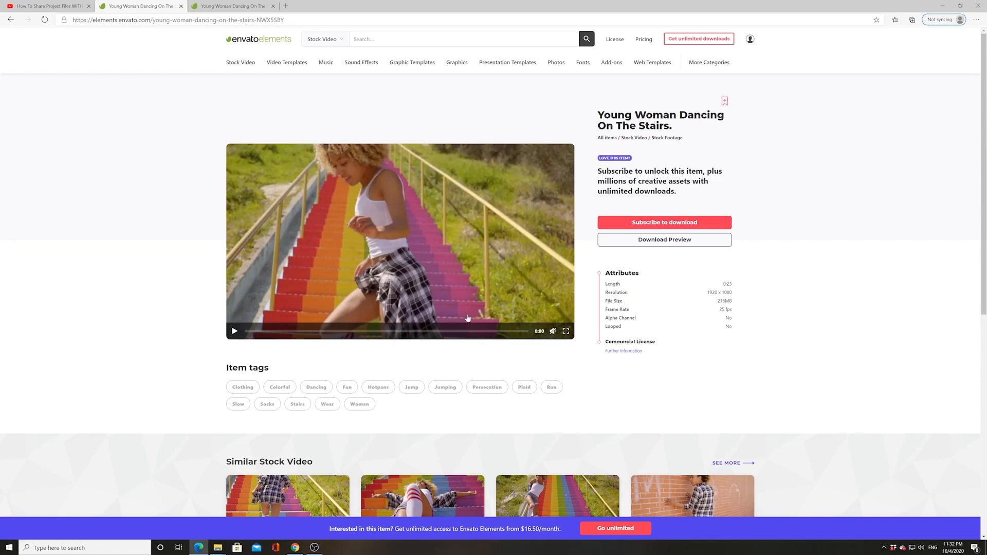
Preview Original Dancing Clip from the Clips folder, then return to Isolated Glitch Effect
click(945, 7)
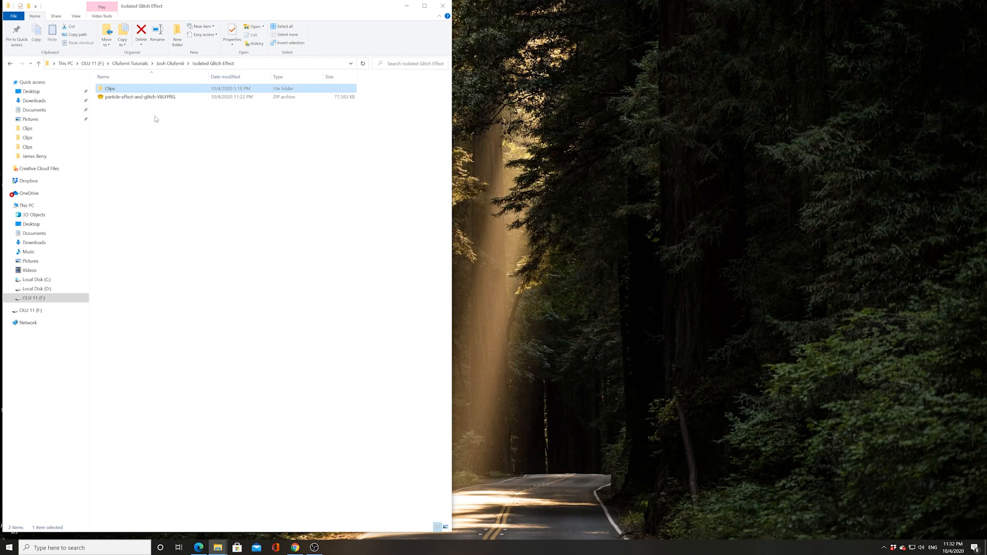
double_click(111, 91)
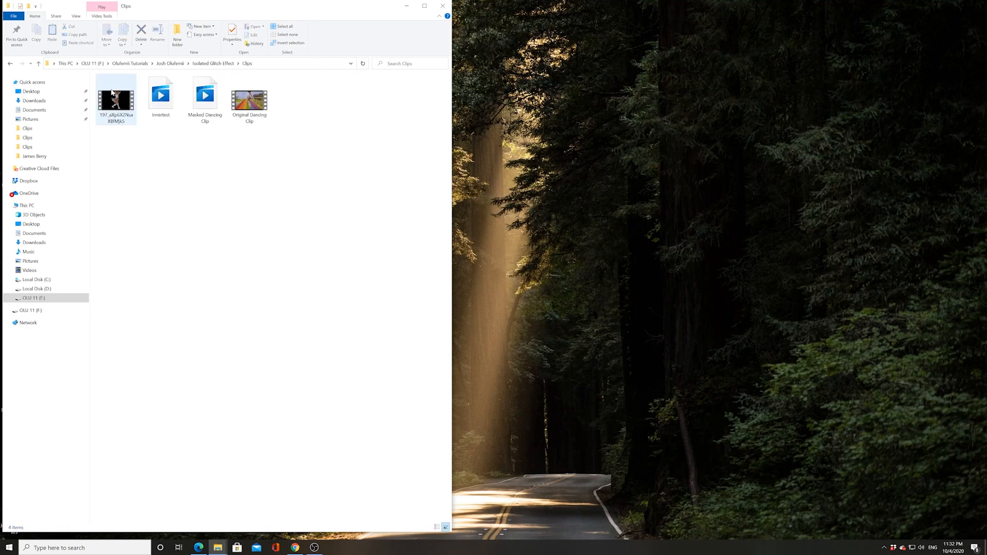
double_click(252, 100)
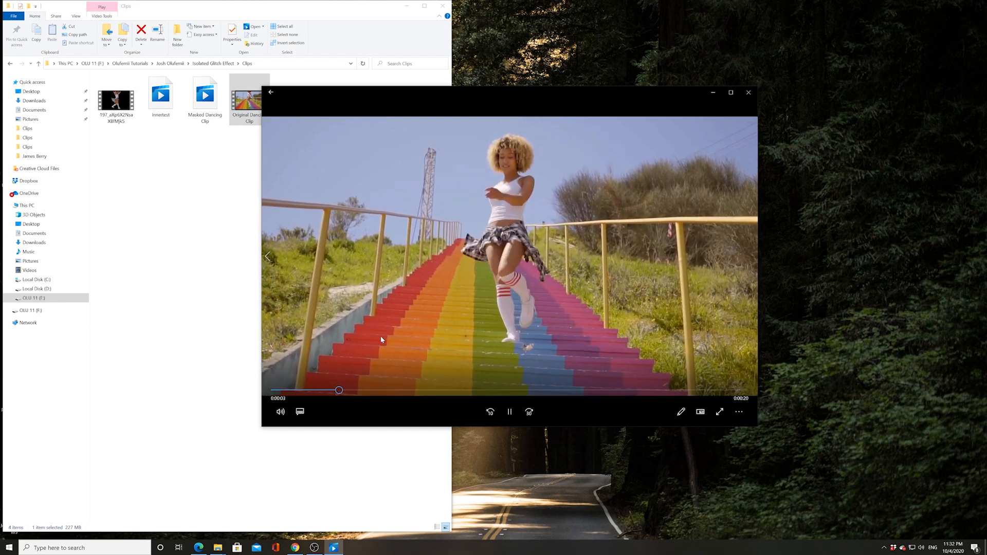
click(753, 96)
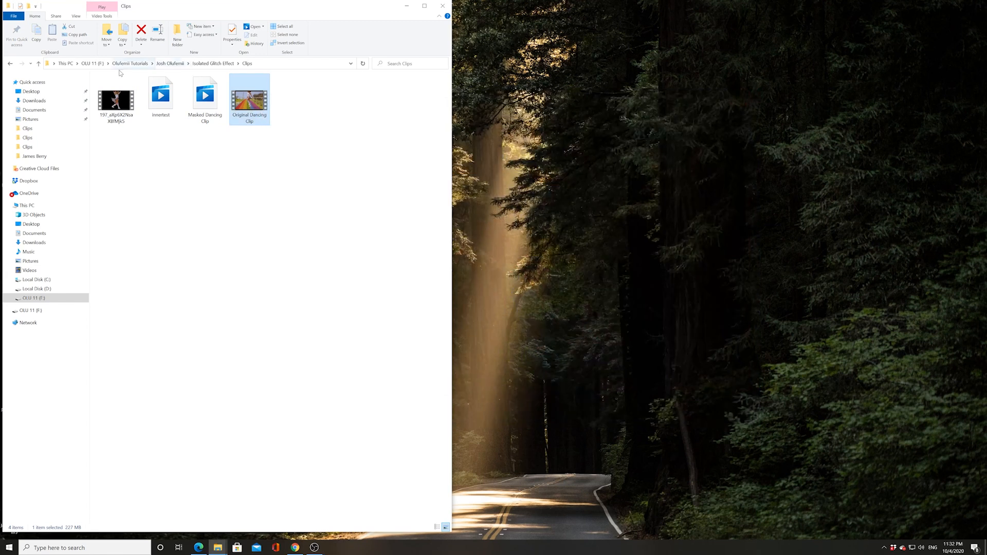
click(213, 63)
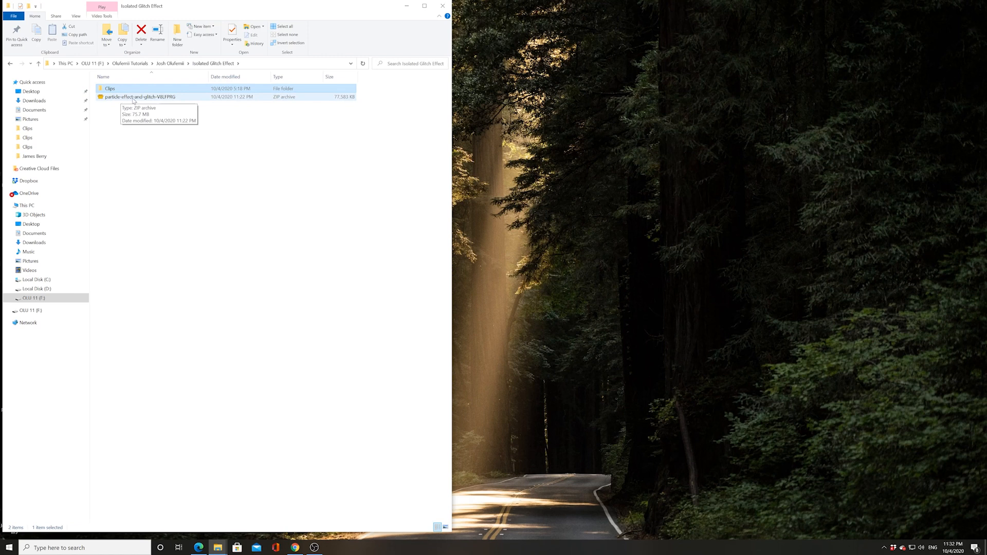
Extract the particle-effect-and-glitch zip into the current folder with PeaZip
click(131, 100)
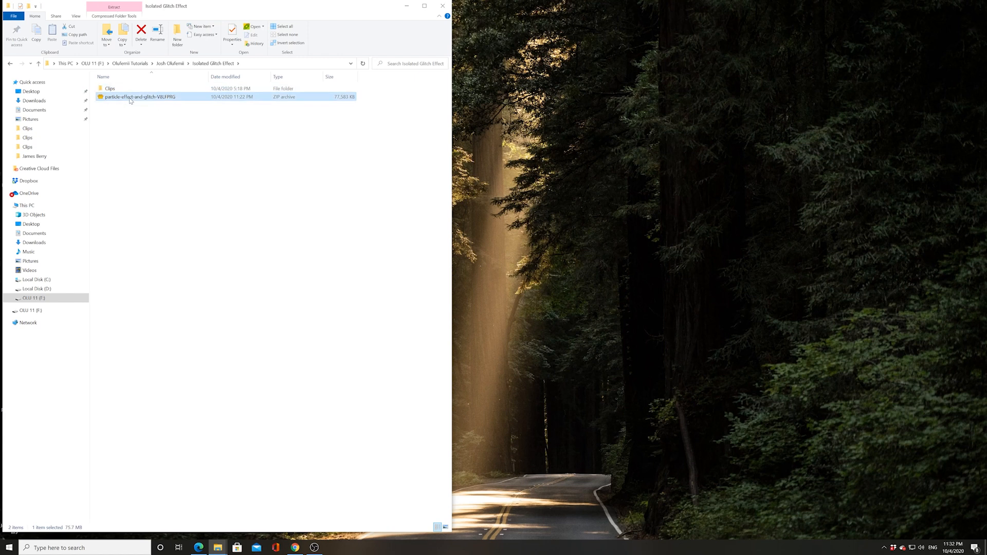
right_click(131, 100)
mouse_move(163, 114)
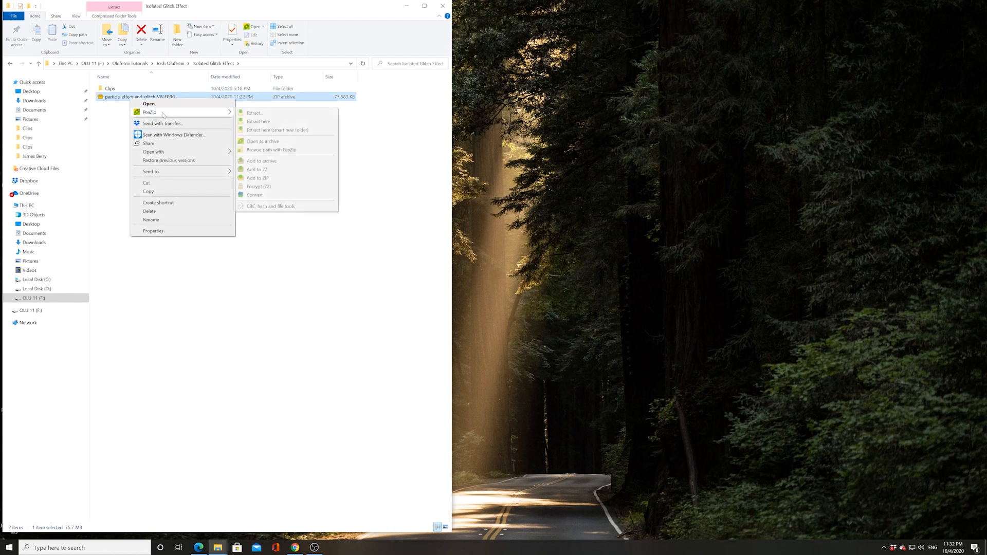
click(249, 122)
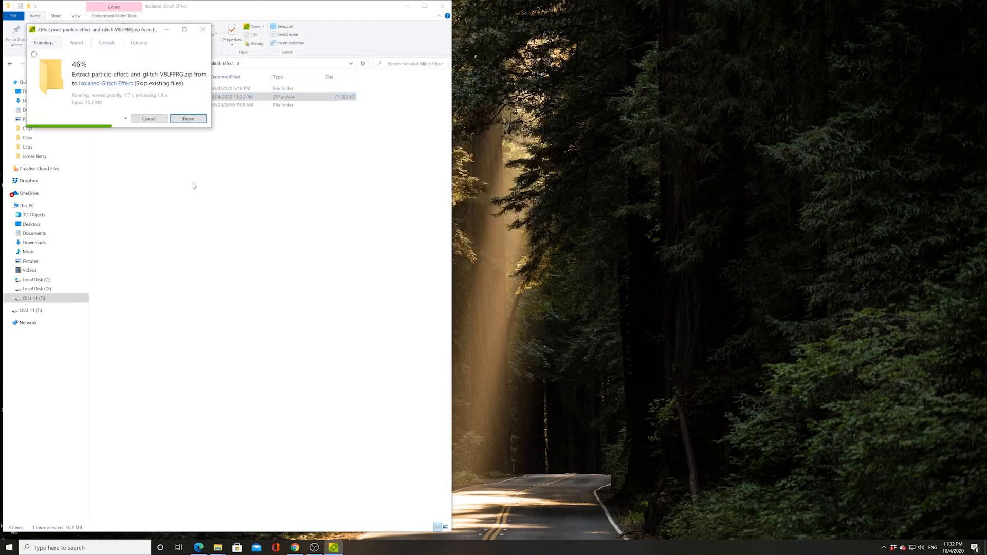
Delete the zip archive, leaving the extracted Particle Effect and Glitch folder selected
right_click(116, 98)
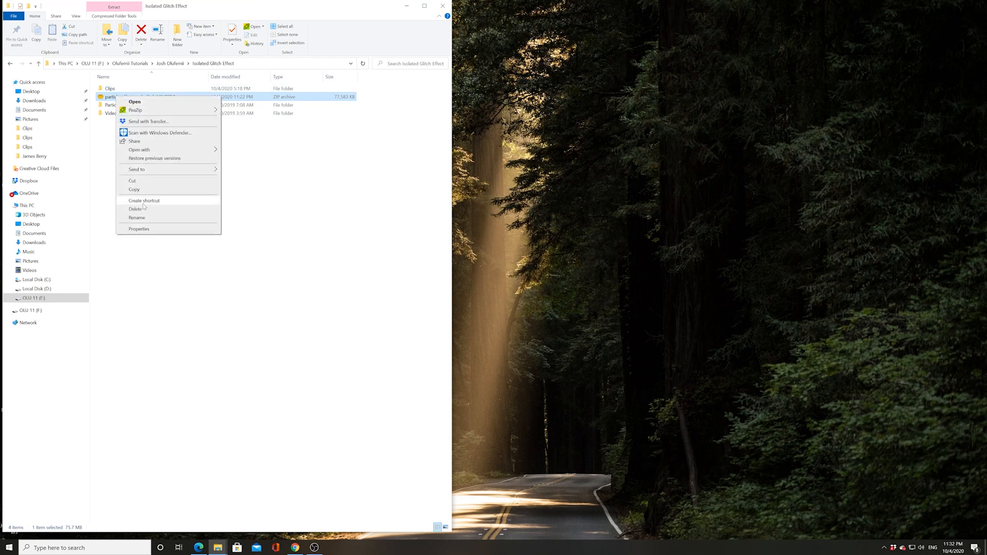
click(141, 209)
click(126, 98)
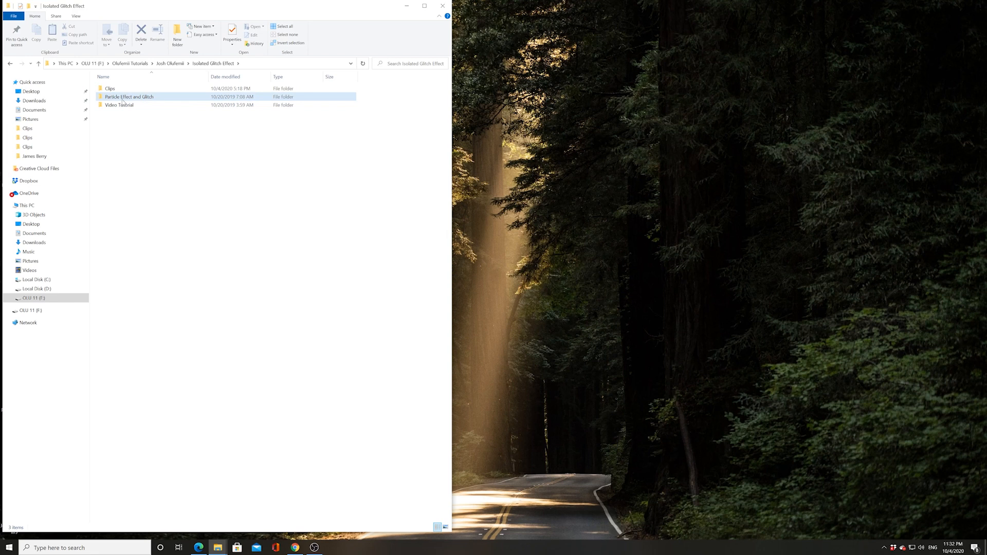
Open the Clips folder and play Original Dancing Clip in Movies & TV
click(113, 92)
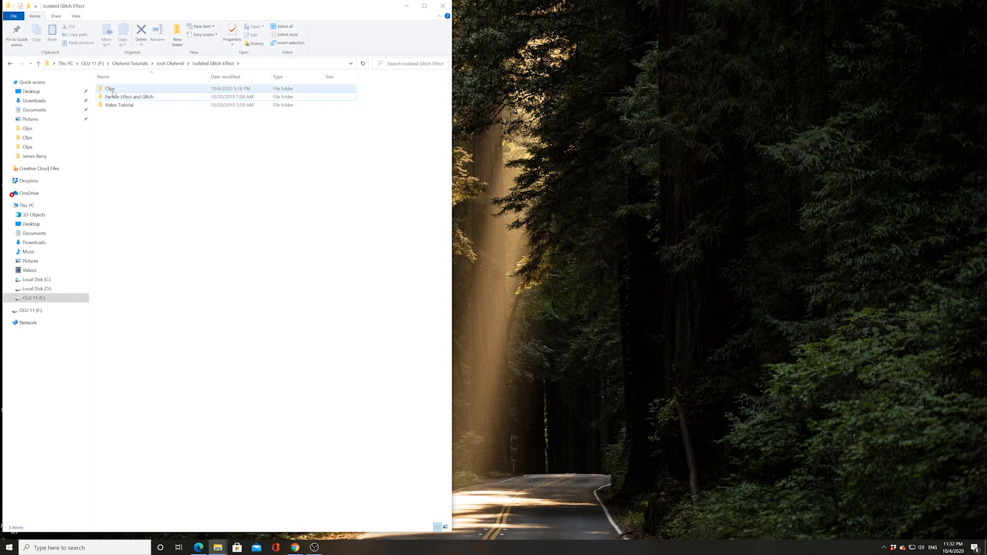
double_click(113, 92)
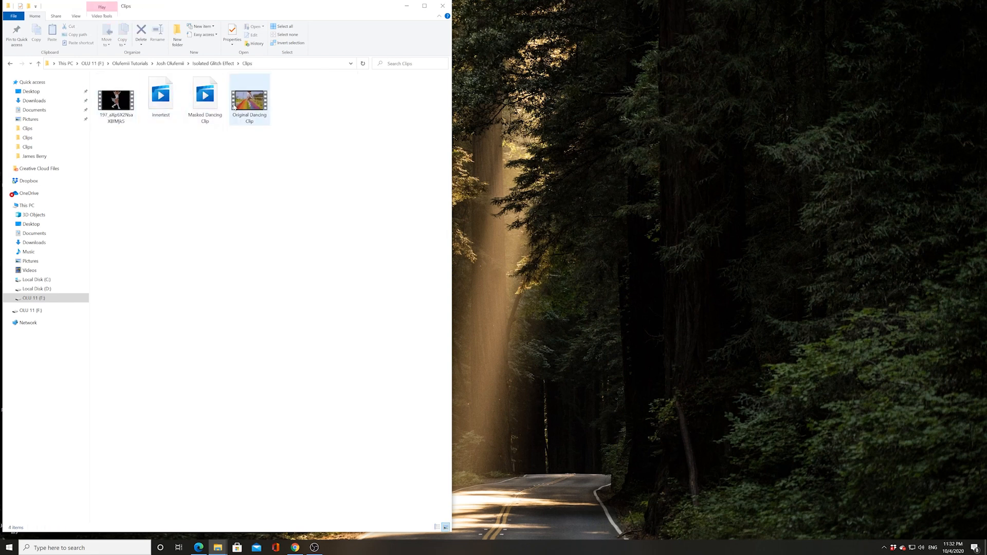
double_click(251, 105)
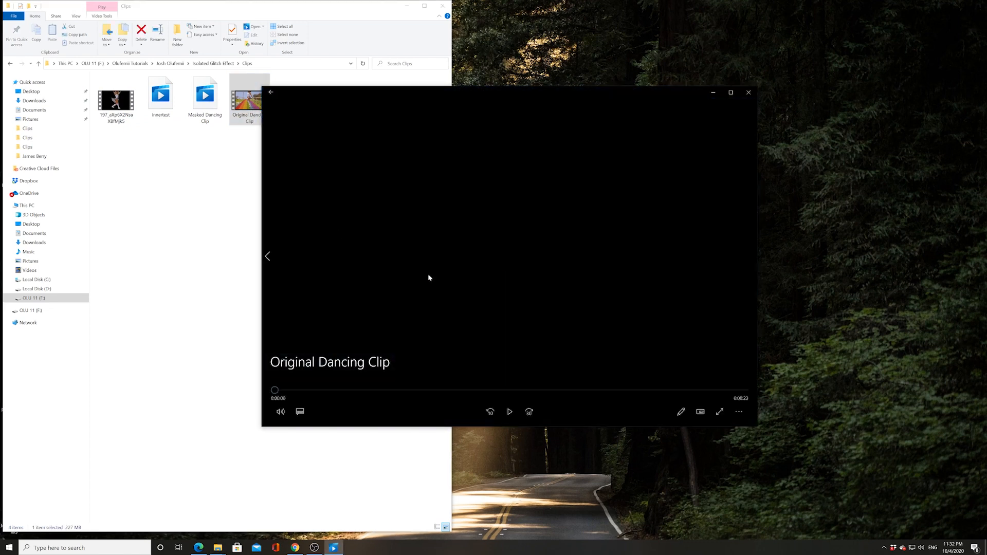
mouse_move(424, 255)
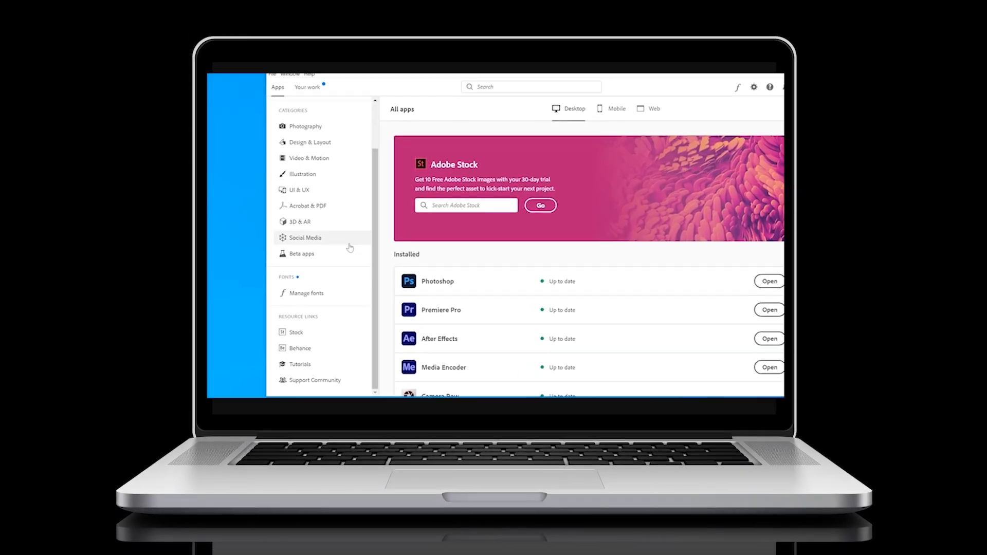
Find After Effects (Beta) among Creative Cloud's beta apps and start installing it
click(300, 239)
scroll(404, 287, down, 3)
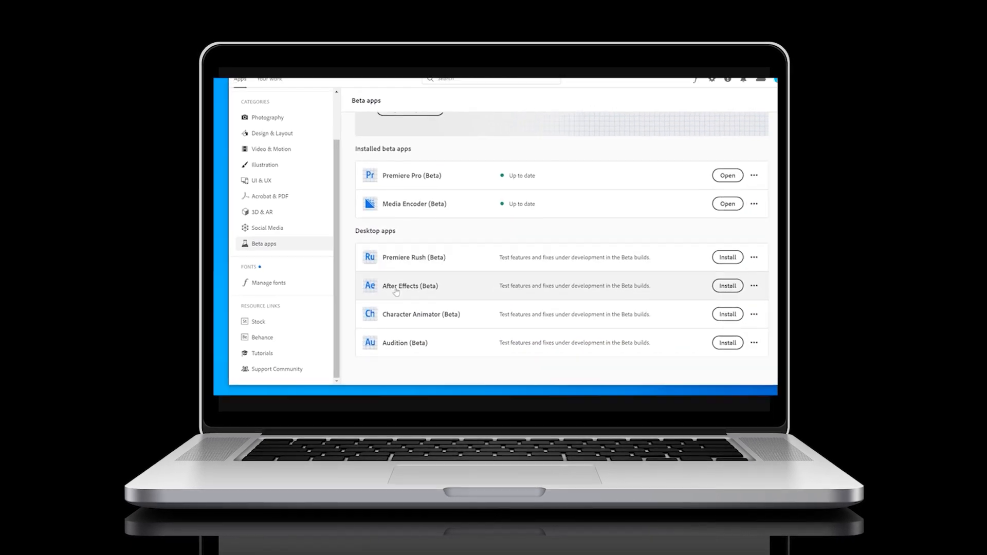
click(714, 290)
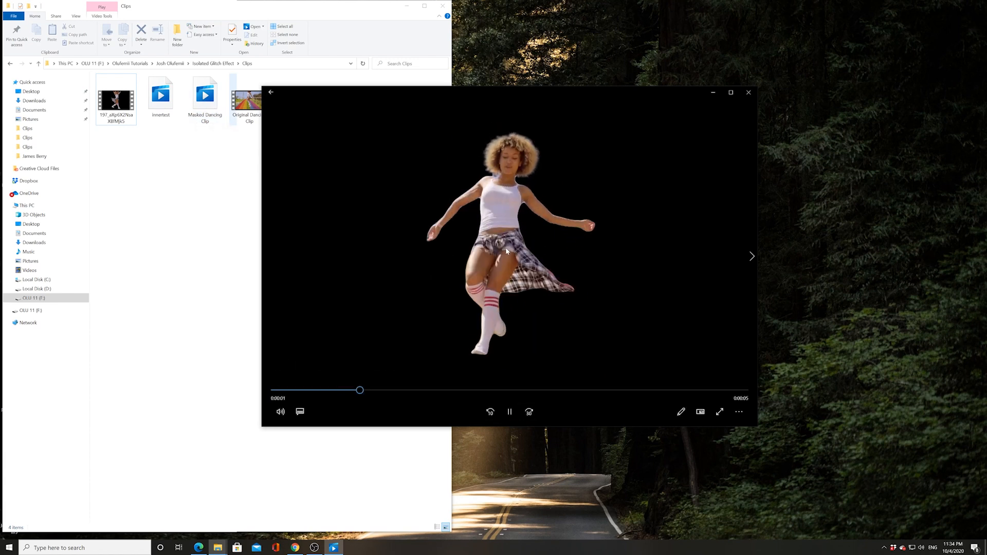
Close the dancer clip in Movies & TV and return Explorer to the Isolated Glitch Effect folder
key(alt+F4)
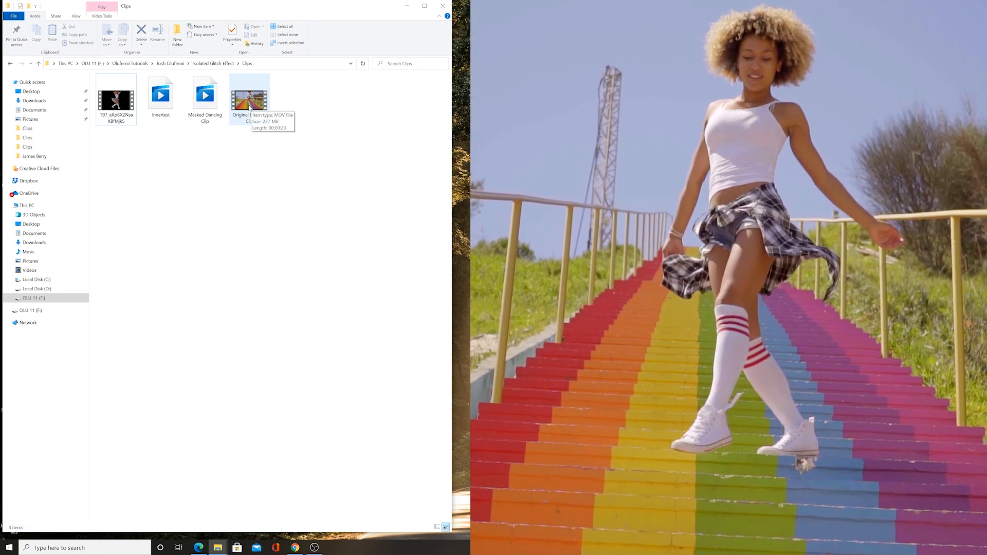
click(250, 107)
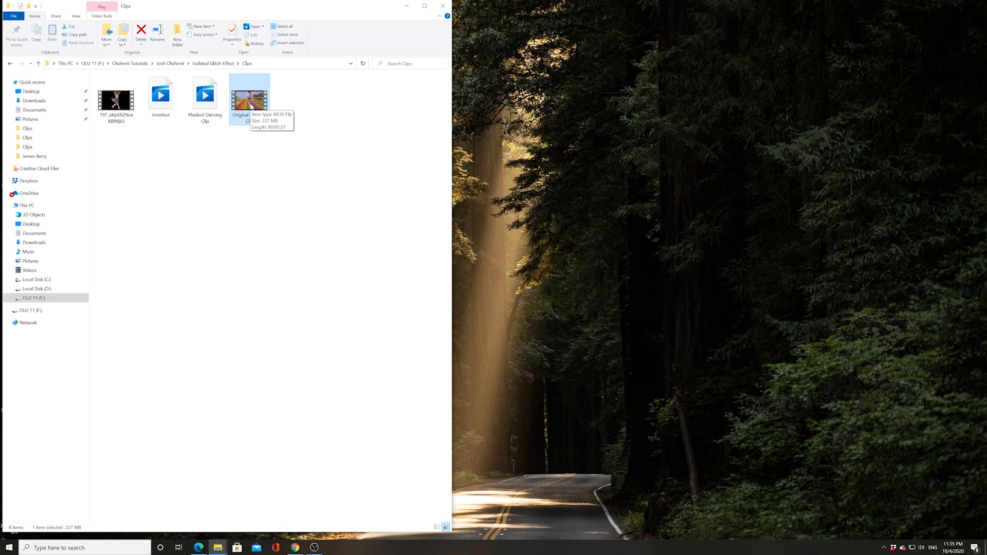
click(213, 64)
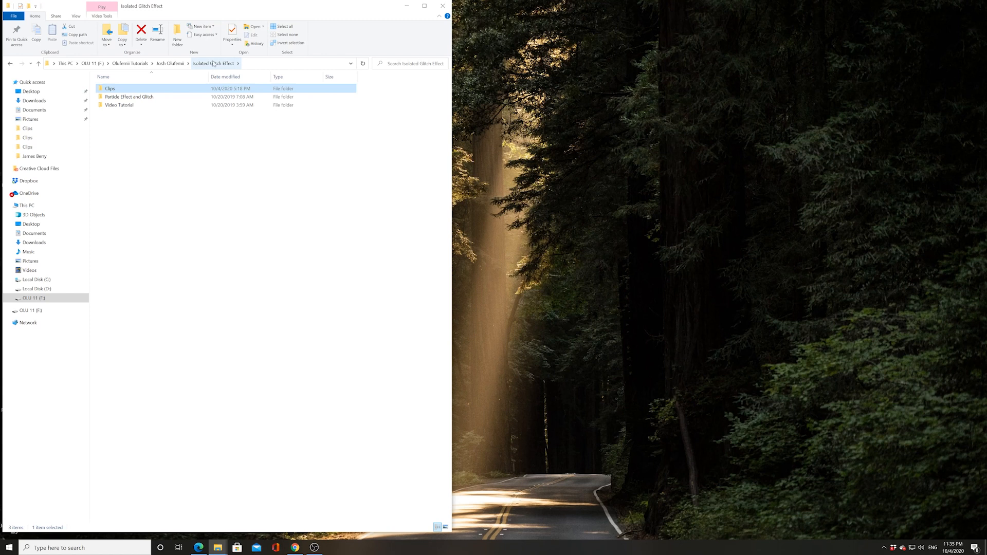
Open the Particle Effect and Glitch folder's Optical Flares plugin required .aep project
double_click(117, 97)
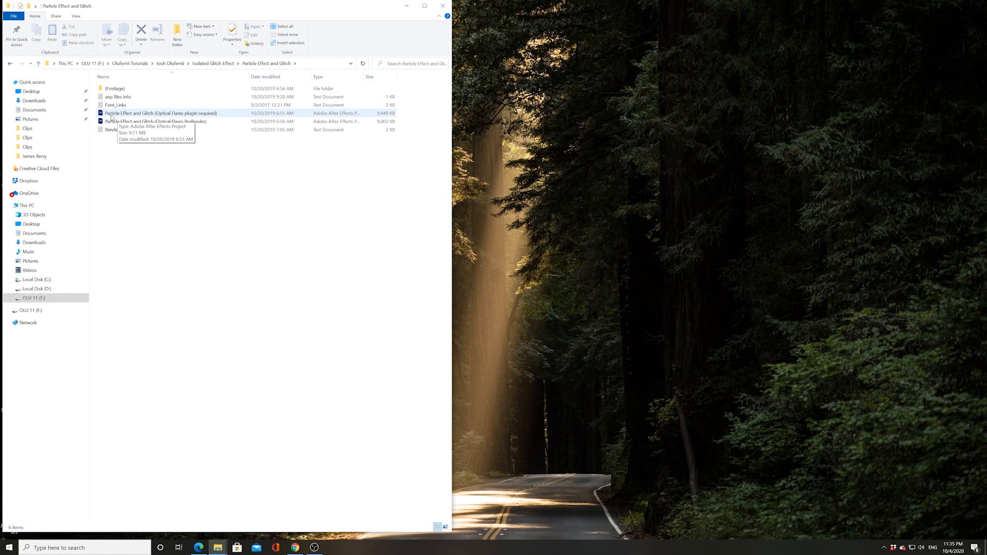
double_click(113, 115)
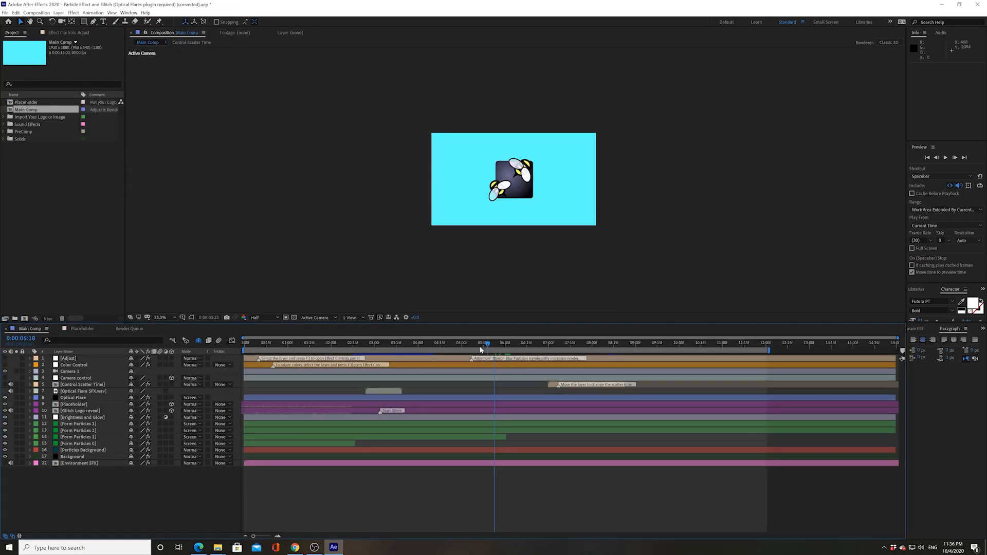
drag(482, 347, 387, 367)
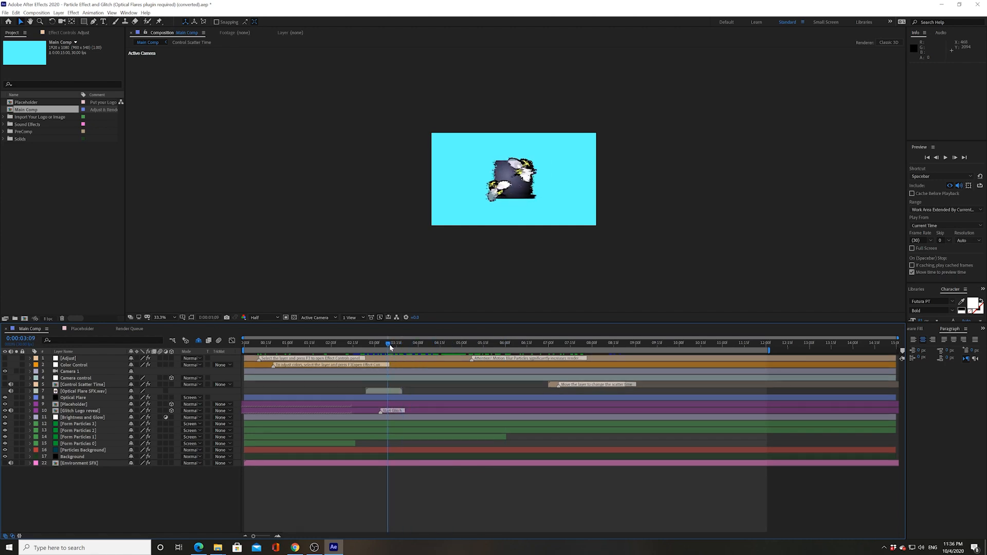
drag(106, 496, 97, 472)
Inspect the VideoHive LOGO.png animation in Placeholder, then preview Main Comp's logo reveal over cyan
double_click(57, 406)
drag(260, 348, 431, 365)
click(120, 362)
click(88, 360)
drag(383, 343, 444, 343)
click(333, 343)
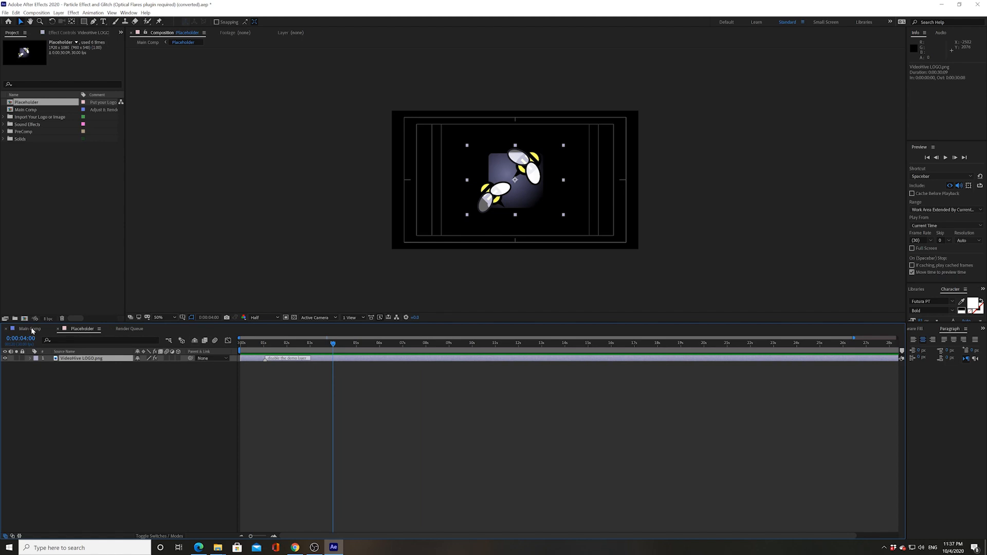
click(31, 329)
key(space)
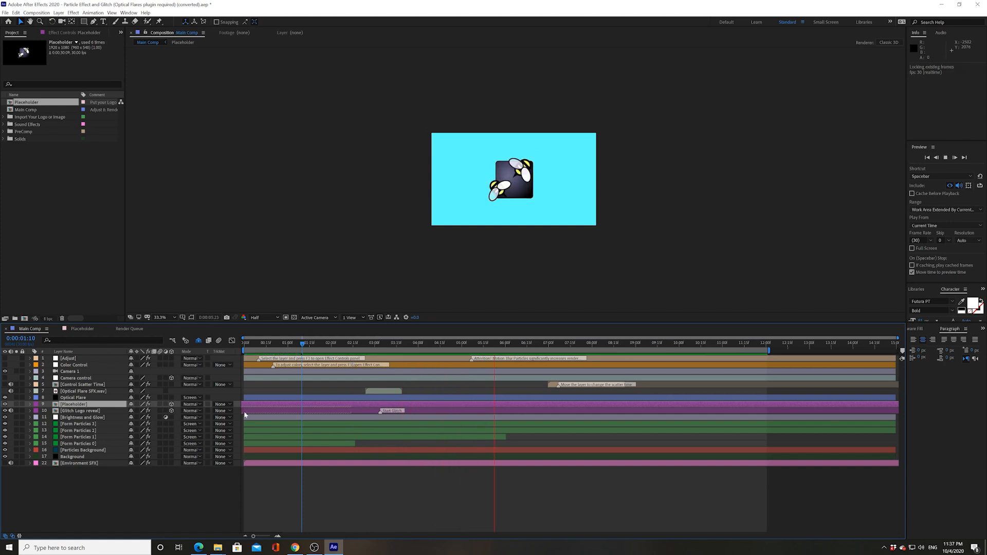
click(513, 347)
mouse_move(383, 349)
mouse_down()
mouse_move(364, 354)
mouse_move(377, 354)
mouse_up()
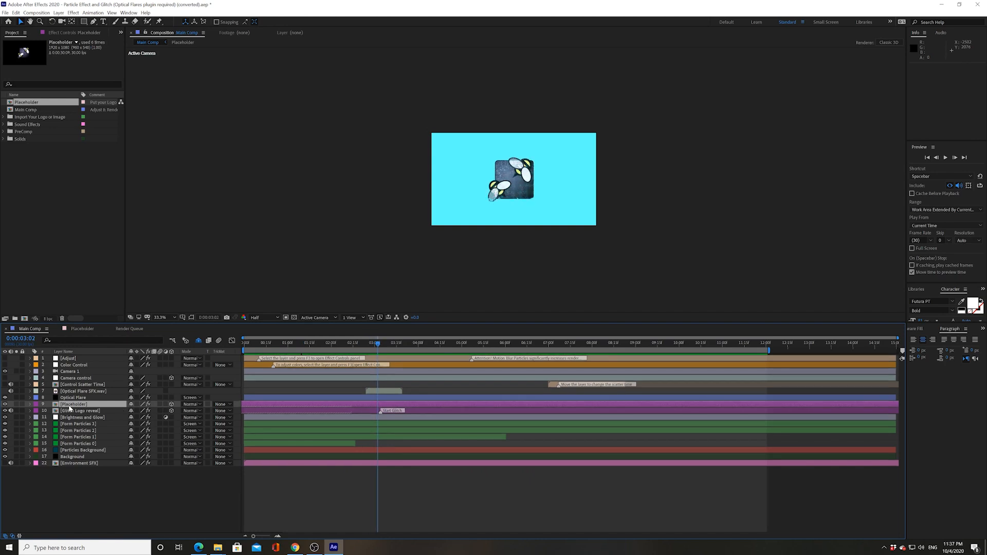
key(space)
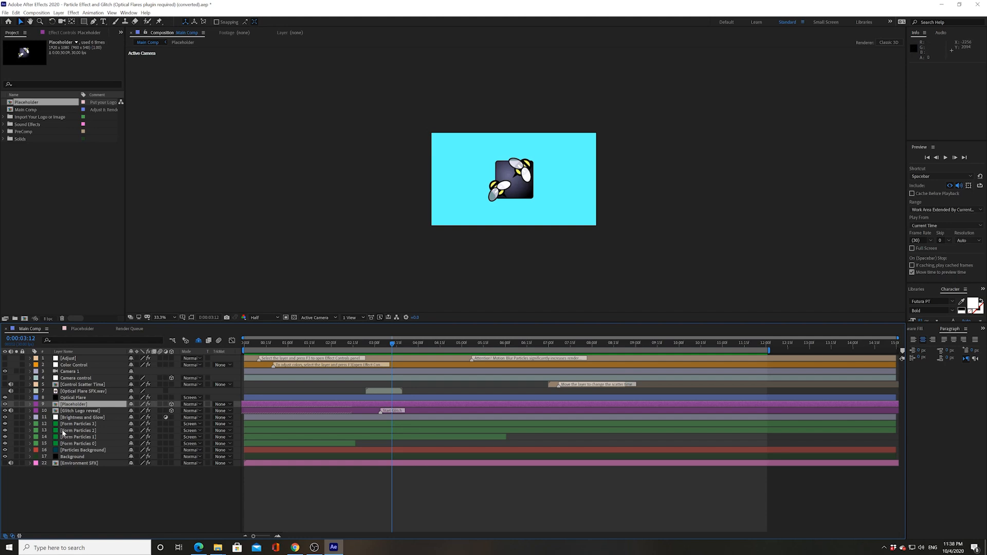
Hide the Particles Background layer and mute the Optical Flare SFX and Control Scatter Time audio
click(62, 451)
click(5, 451)
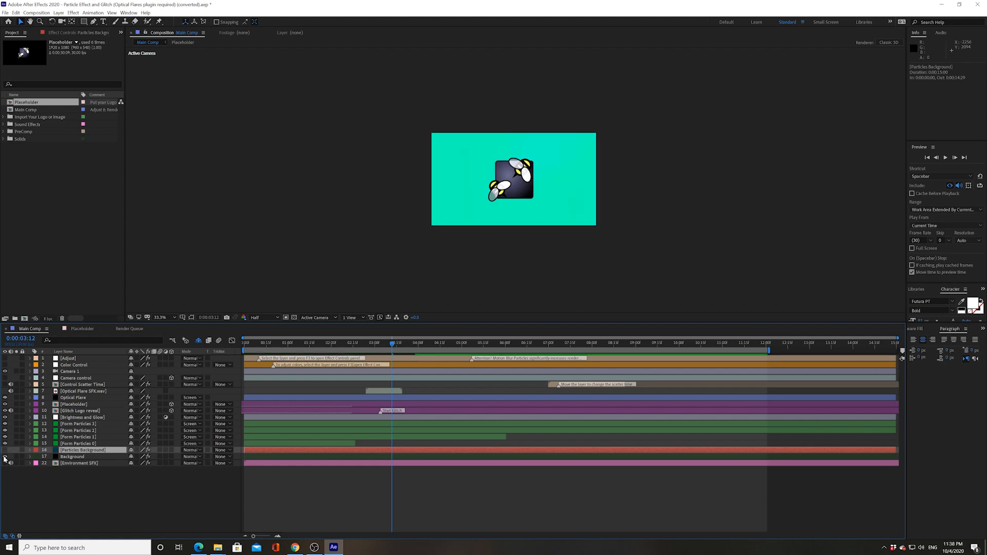
click(61, 457)
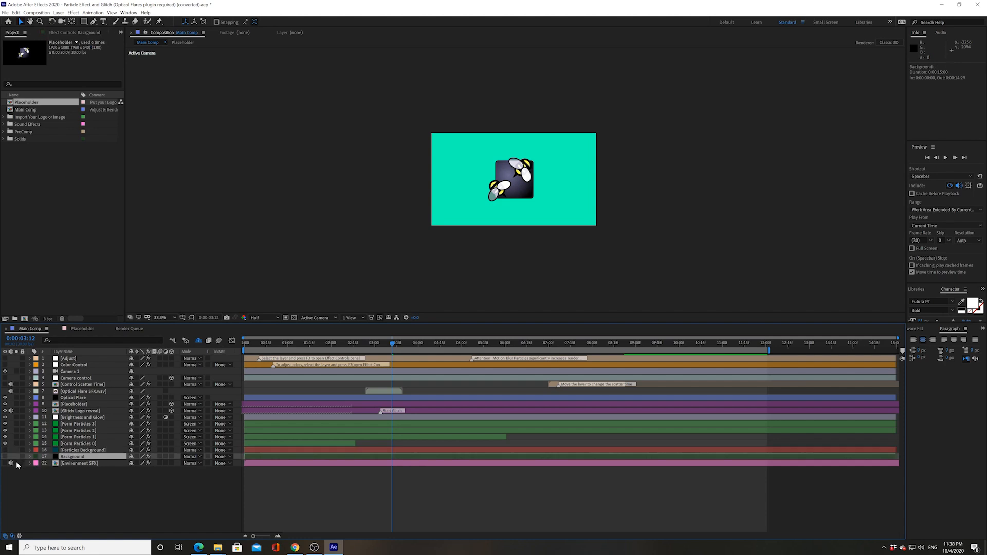
click(10, 391)
click(11, 385)
mouse_move(385, 347)
mouse_down()
mouse_move(339, 345)
mouse_move(399, 344)
mouse_up()
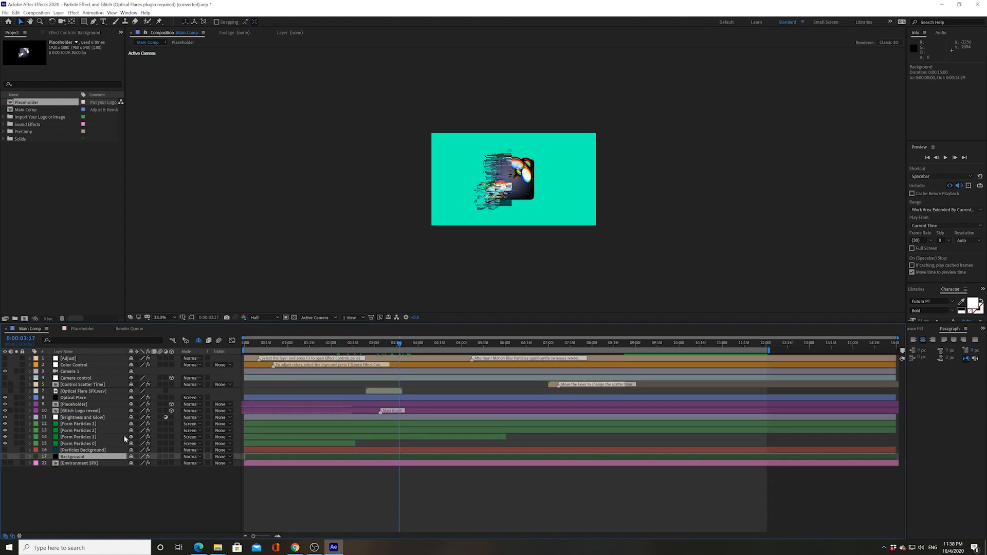
Hide Form Particles 0 and the green background, then scrub the logo's glitch reveal from 0:00:02:08 to 0:00:05:00
click(72, 443)
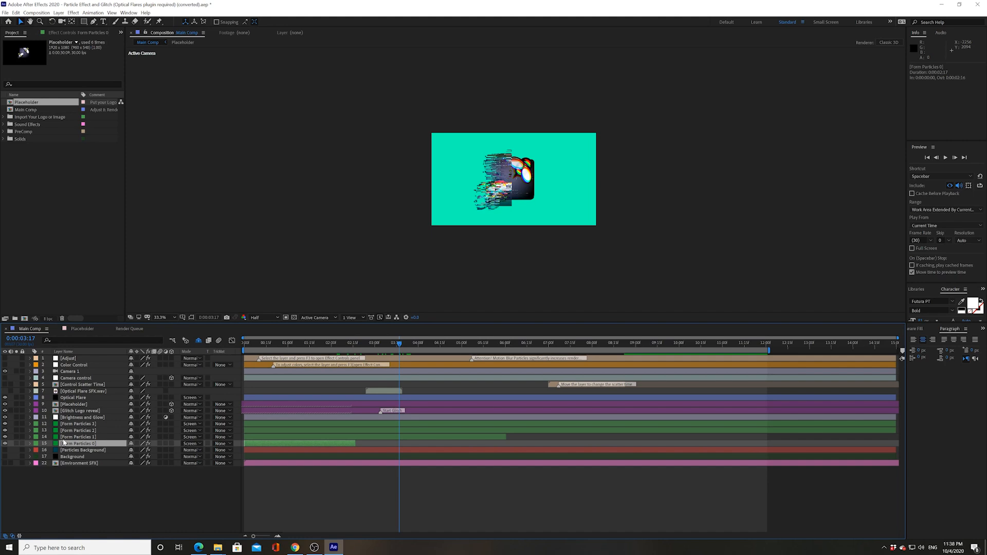
click(5, 428)
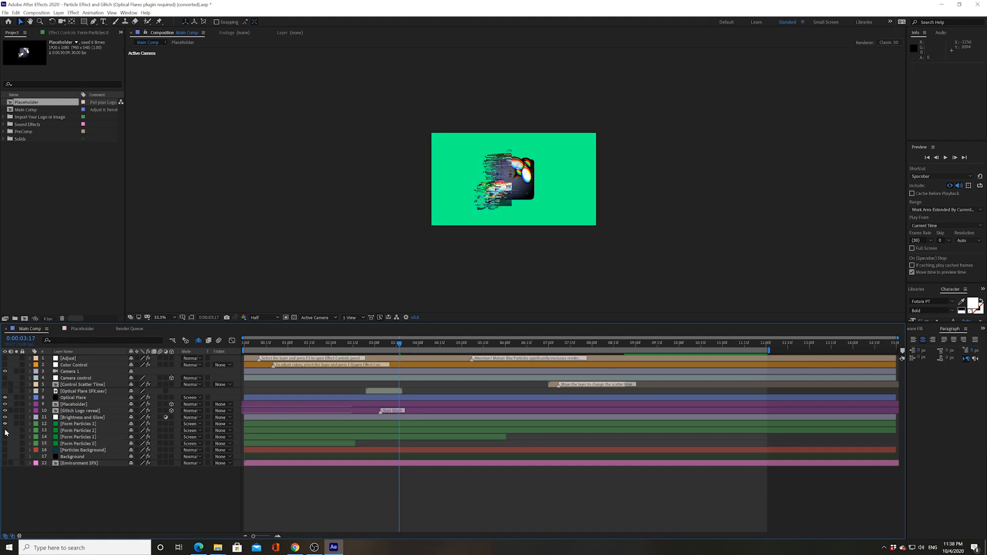
click(5, 425)
drag(400, 345, 343, 345)
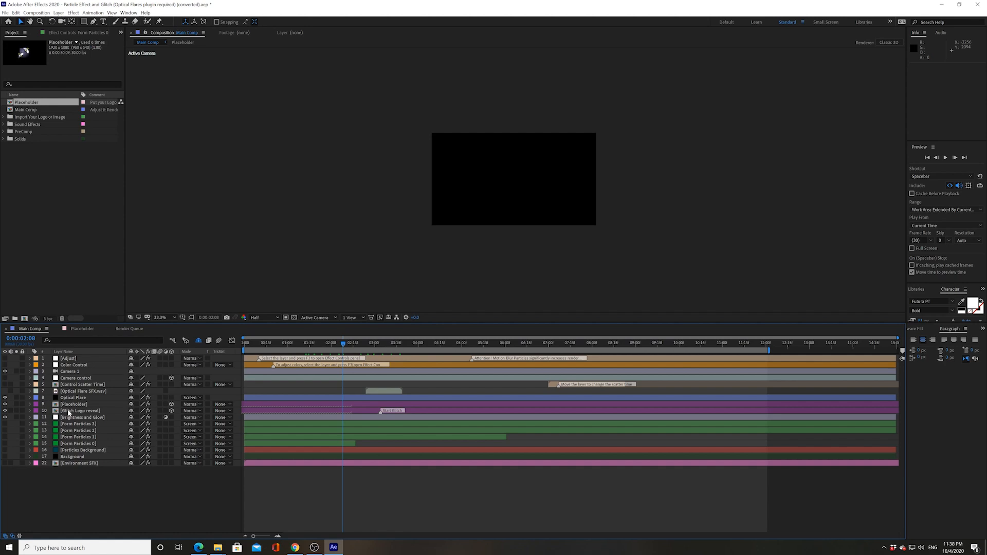
click(68, 411)
drag(413, 343, 463, 348)
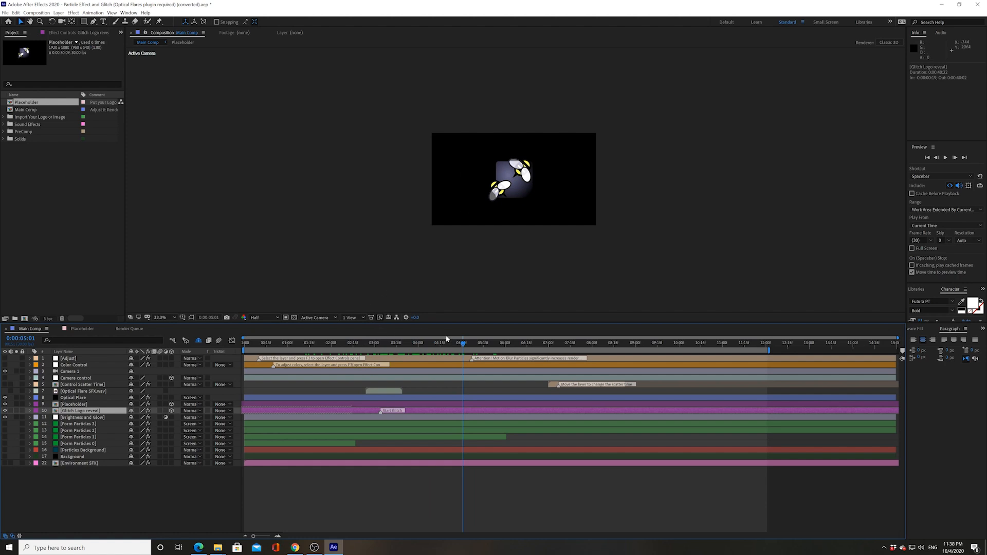
drag(442, 344, 384, 351)
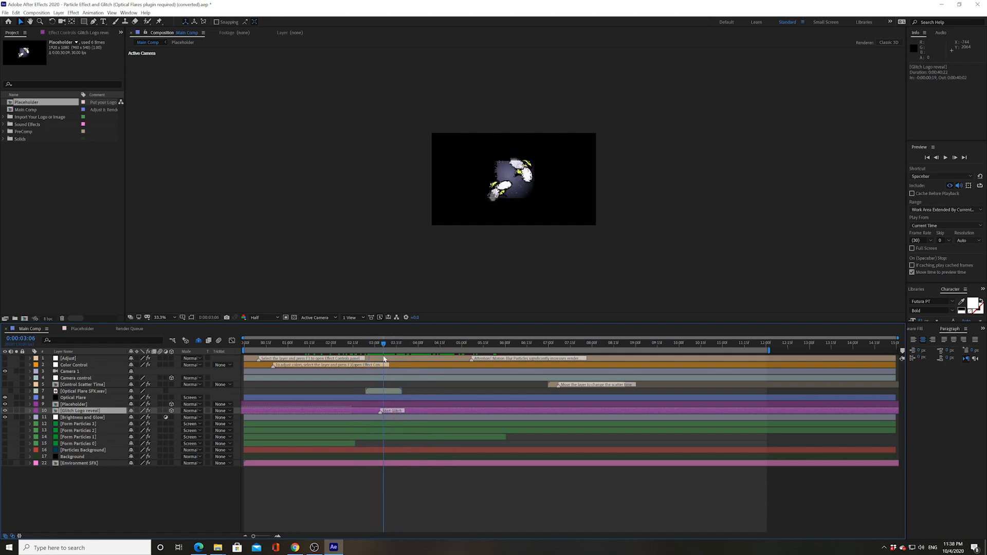
Import Masked Dancing Clip.mov and add it to the Placeholder comp timeline
double_click(75, 404)
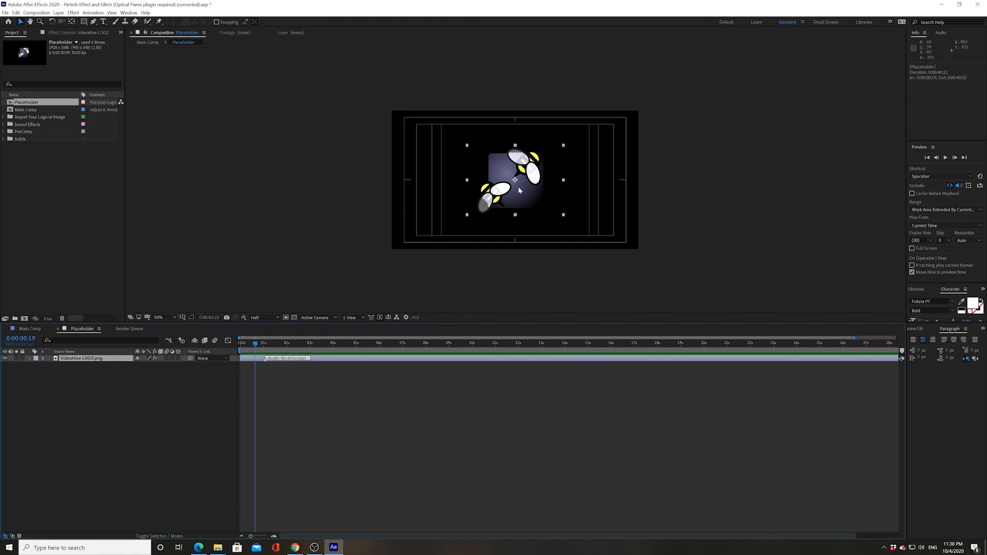
right_click(58, 168)
mouse_move(98, 204)
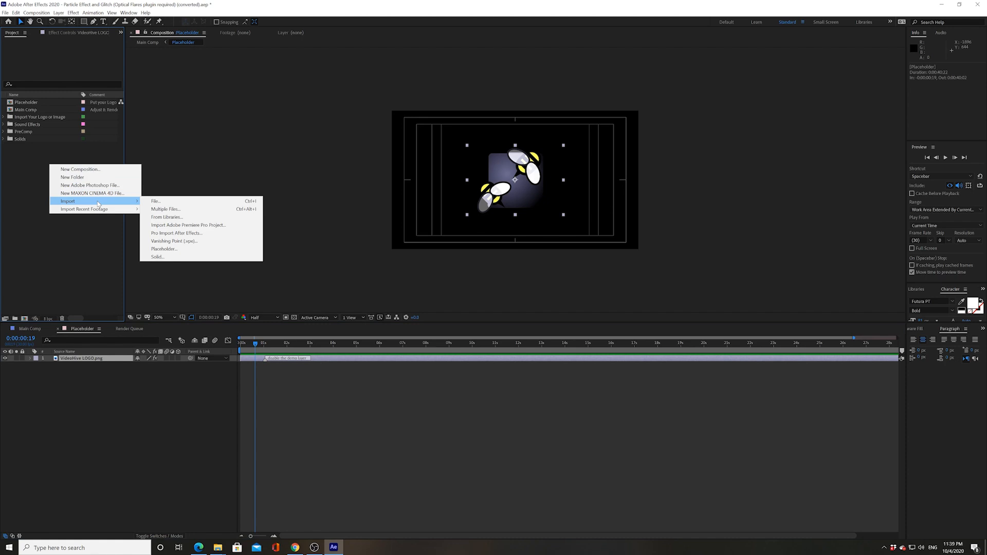
click(170, 201)
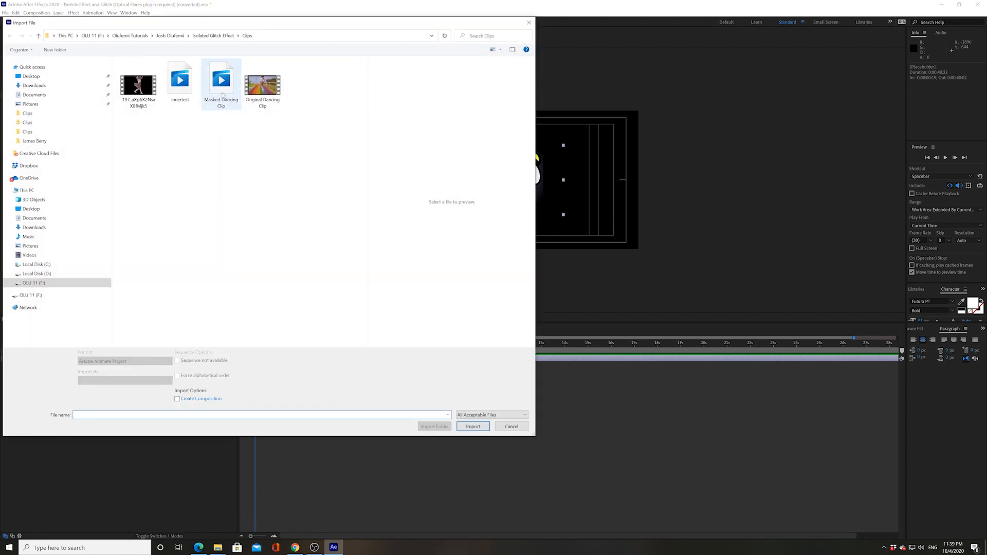
double_click(220, 102)
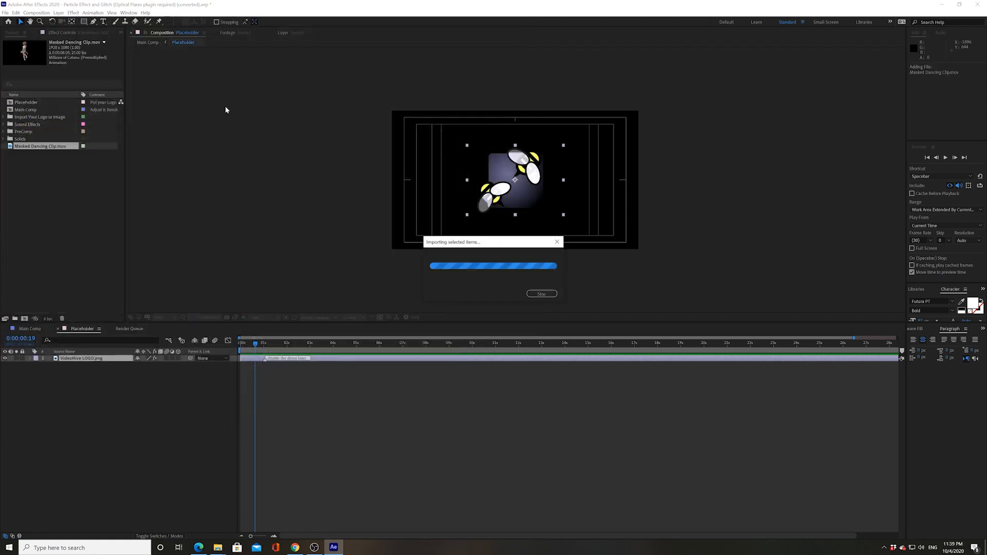
drag(41, 103, 81, 359)
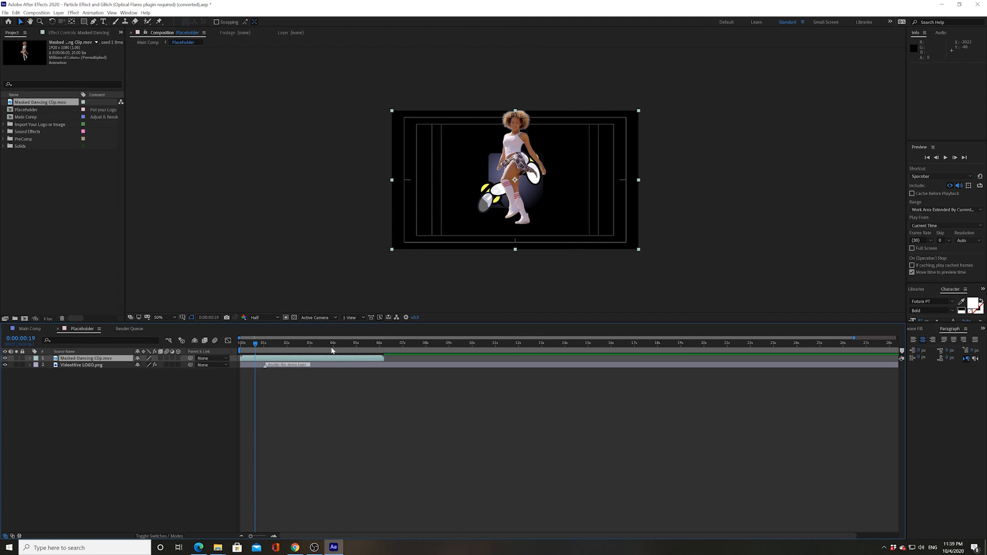
Delete the VideoHive LOGO.png layer and preview the dancing clip from the start
drag(261, 340, 332, 345)
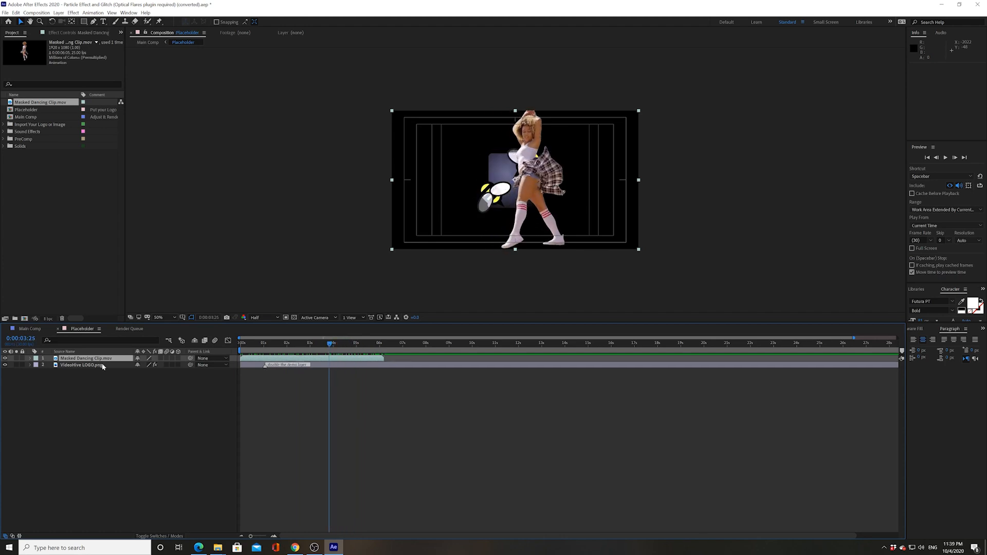
click(60, 364)
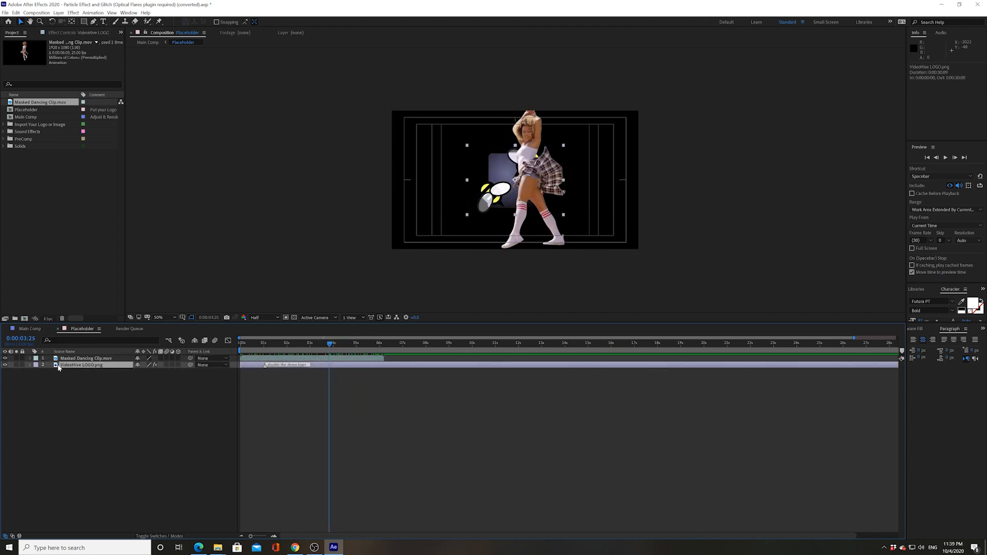
key(Delete)
drag(243, 347, 239, 345)
key(space)
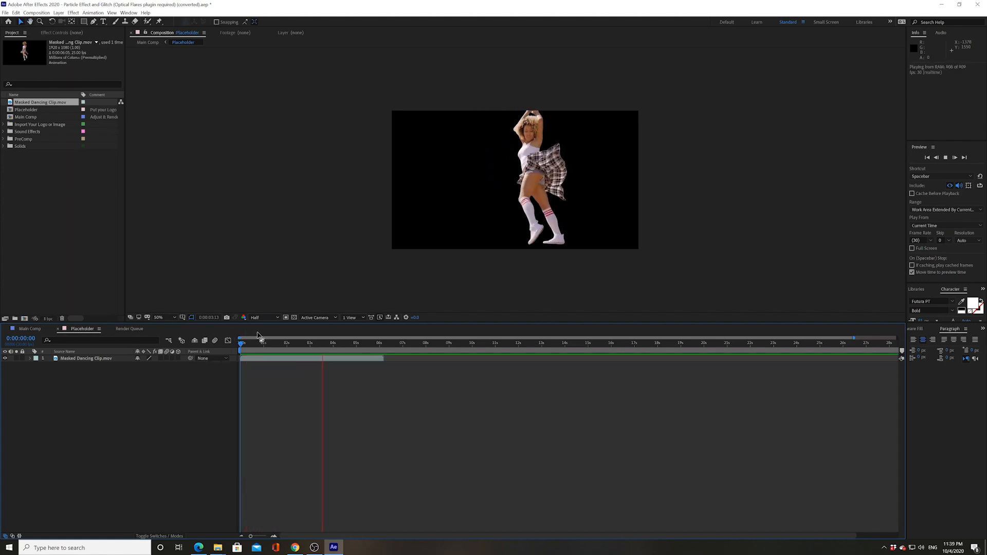
key(space)
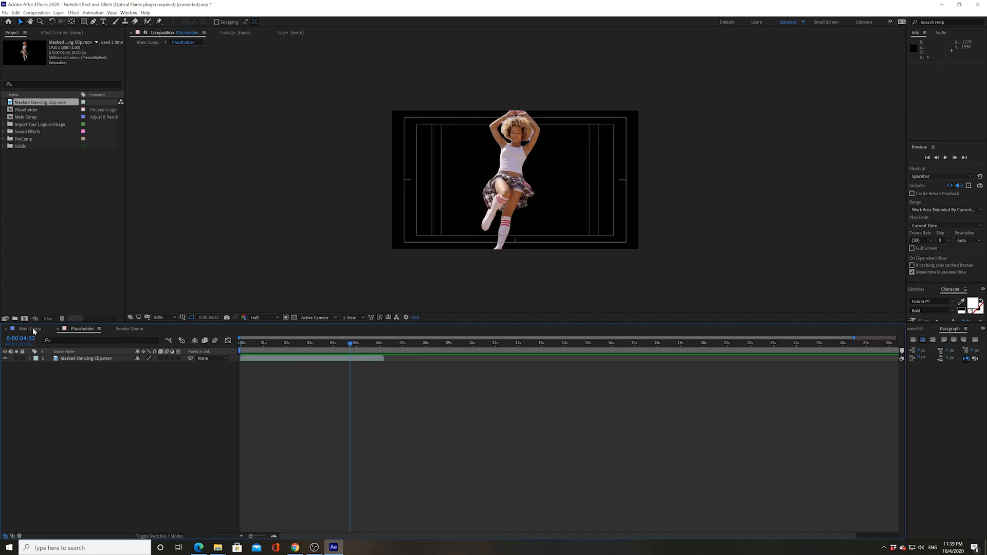
click(33, 328)
Preview Main Comp from the start, then again from about 0:00:01:29, with the dancer in place of the logo
drag(267, 342, 239, 346)
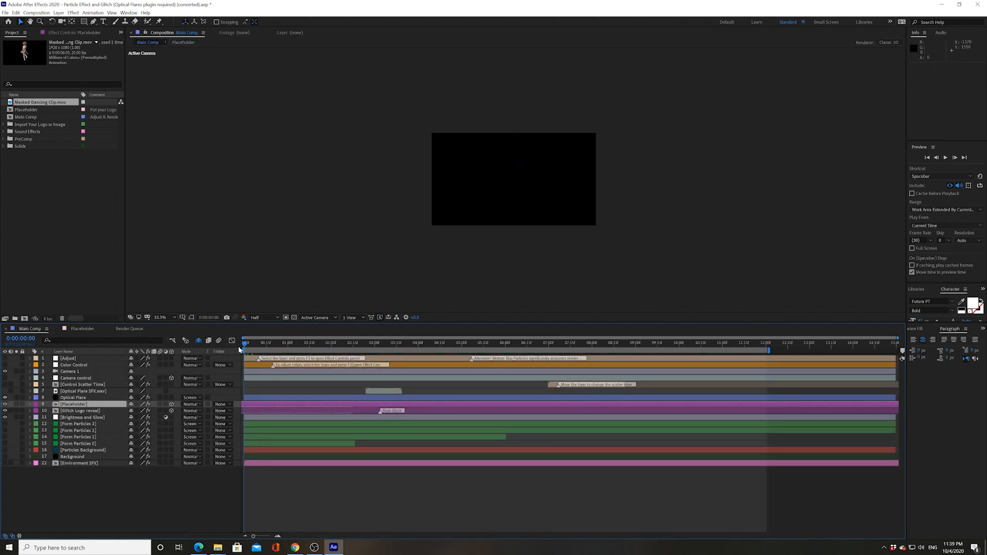
key(space)
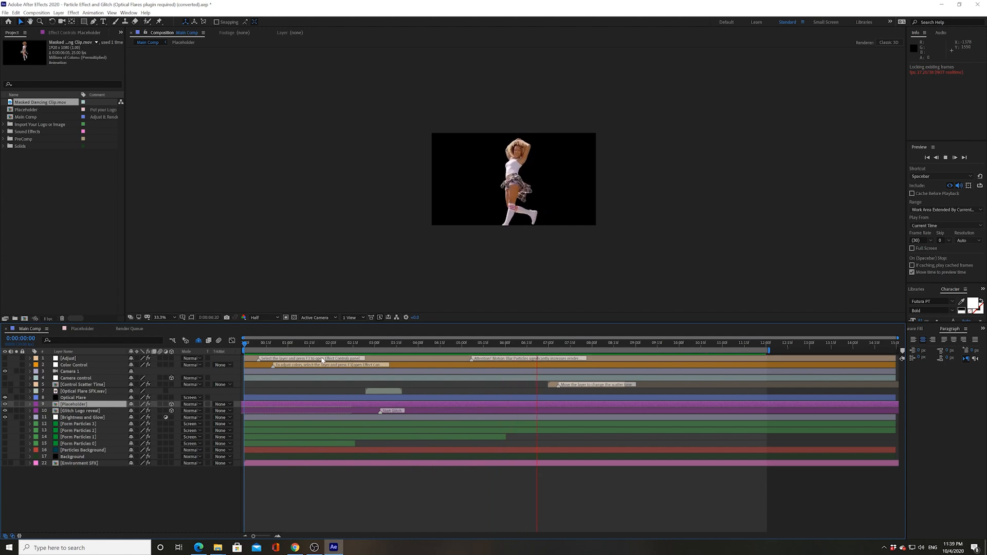
key(space)
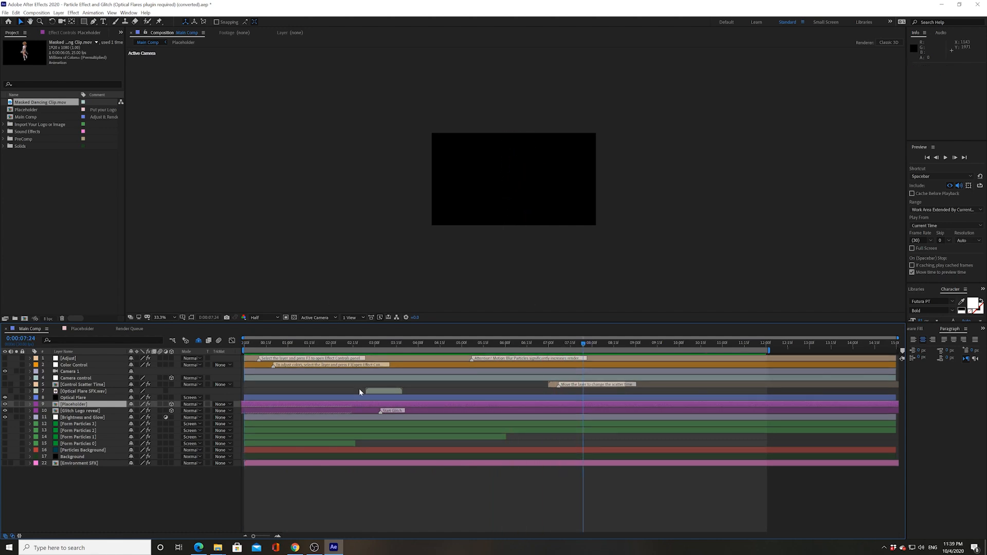
drag(360, 344, 331, 344)
key(space)
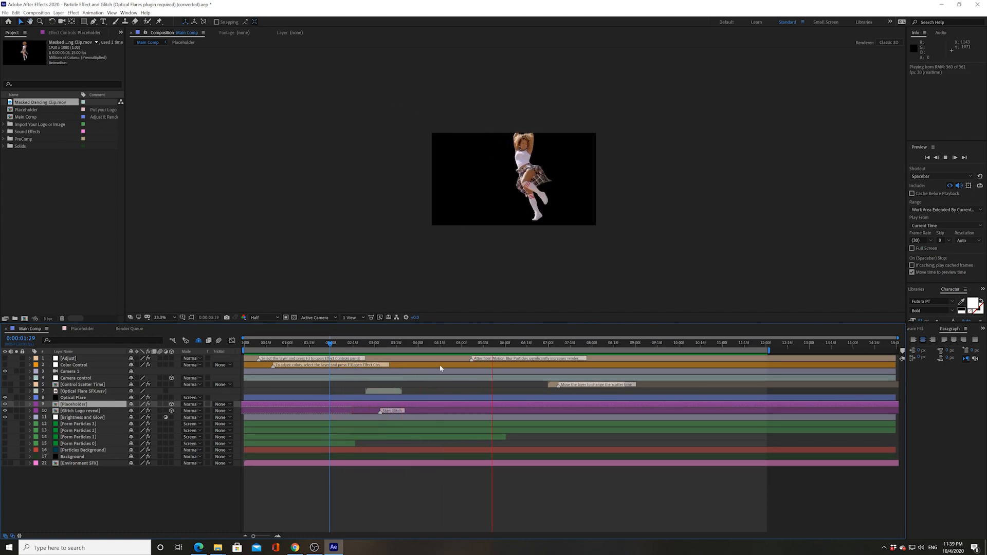
key(space)
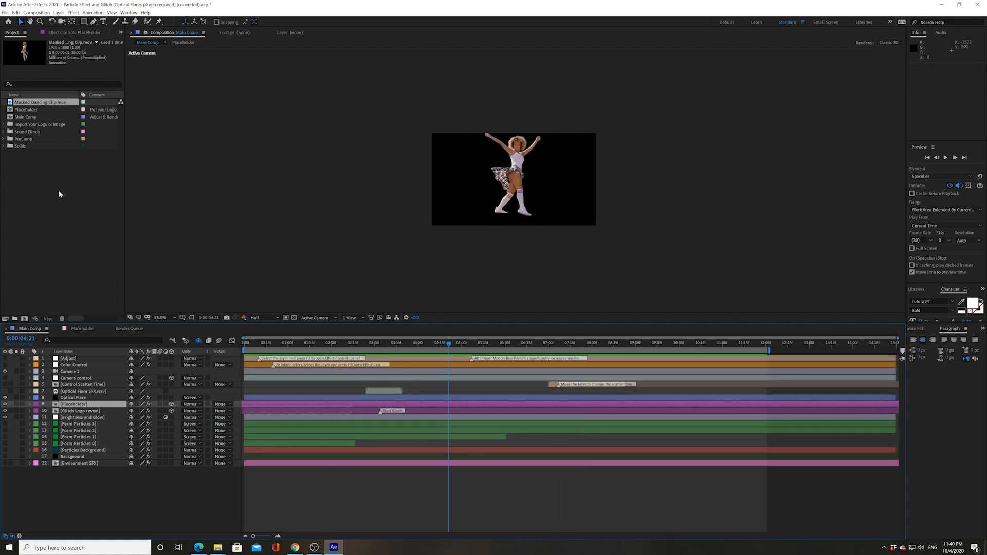
right_click(59, 183)
Import Original Dancing Clip.mov and place it in Main Comp as the bottom layer below Environment SFX
mouse_move(84, 224)
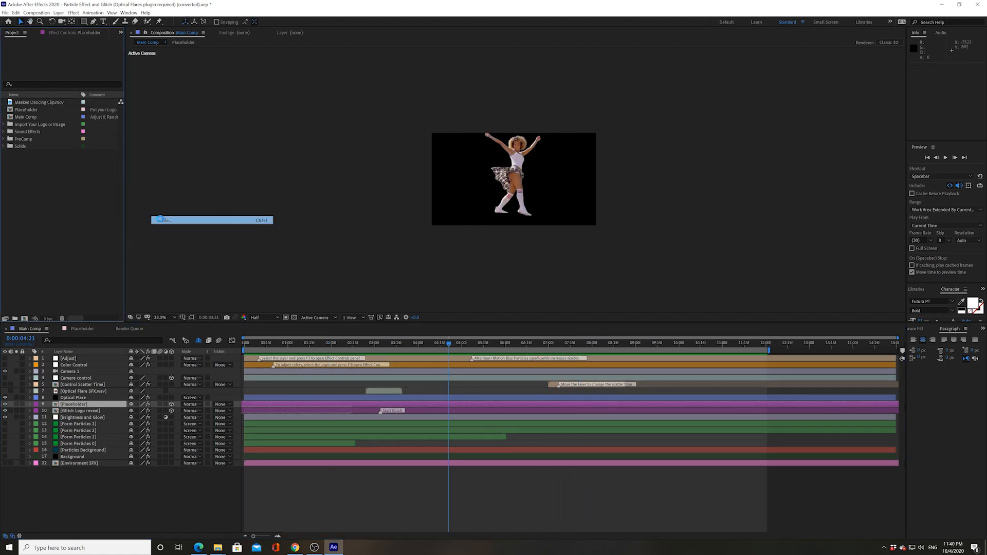
click(162, 221)
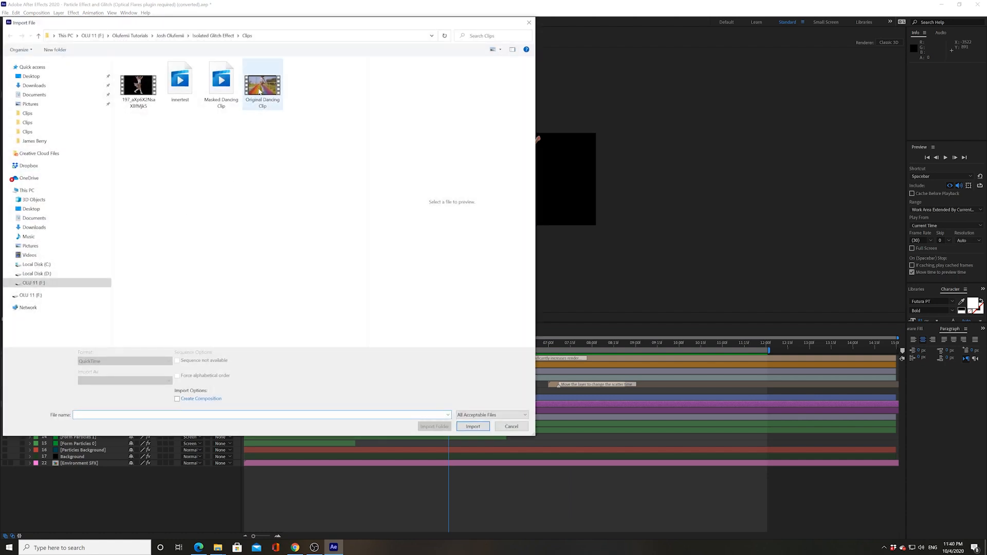
click(260, 91)
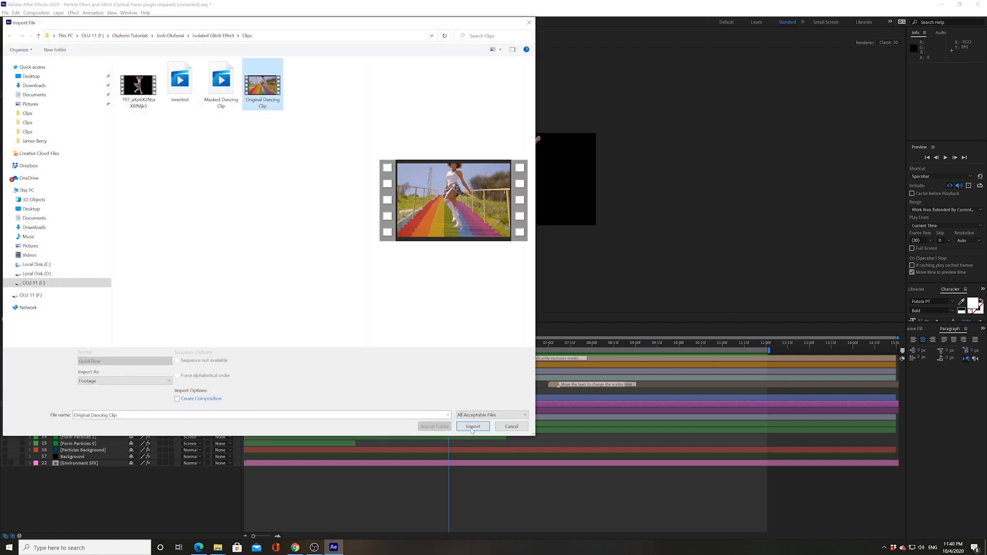
click(472, 427)
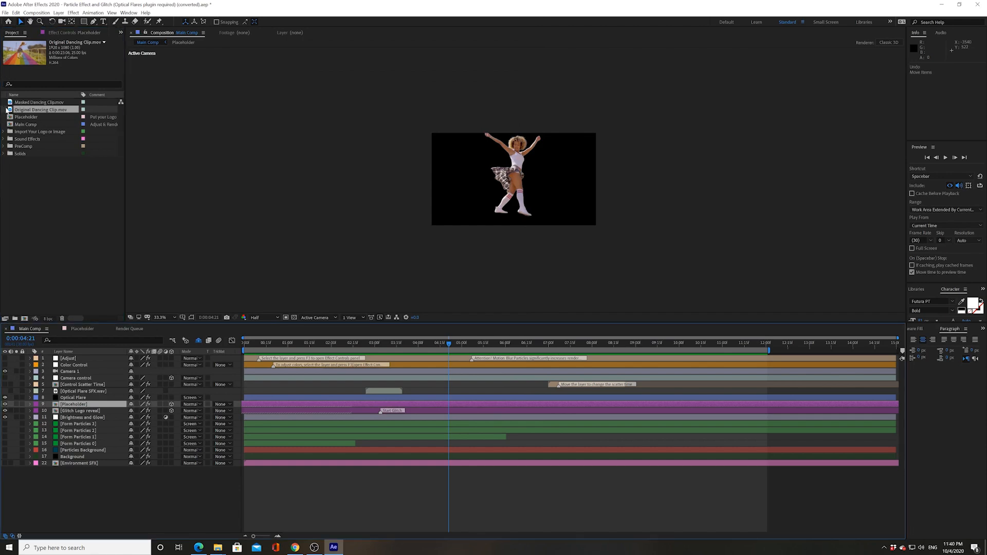
drag(10, 110, 31, 476)
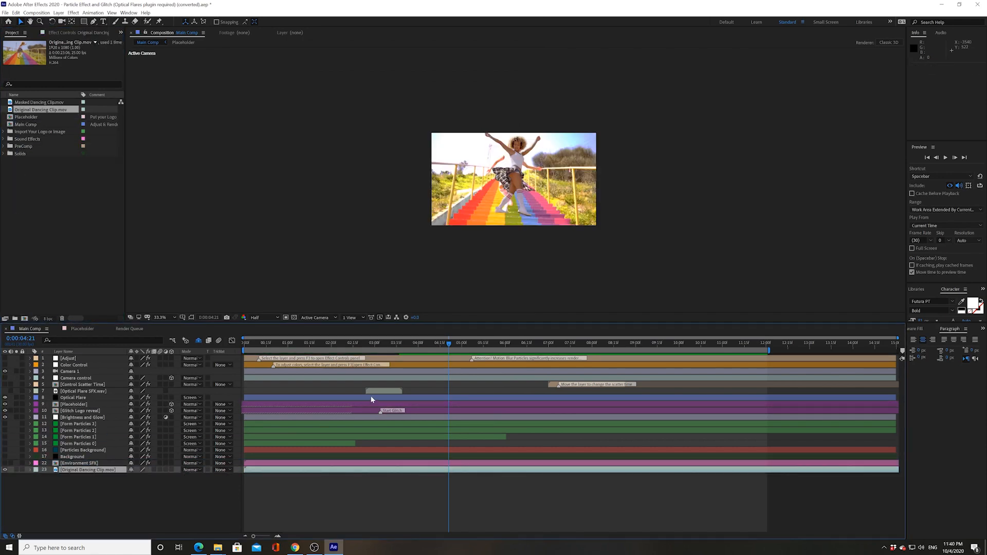
drag(372, 345, 308, 358)
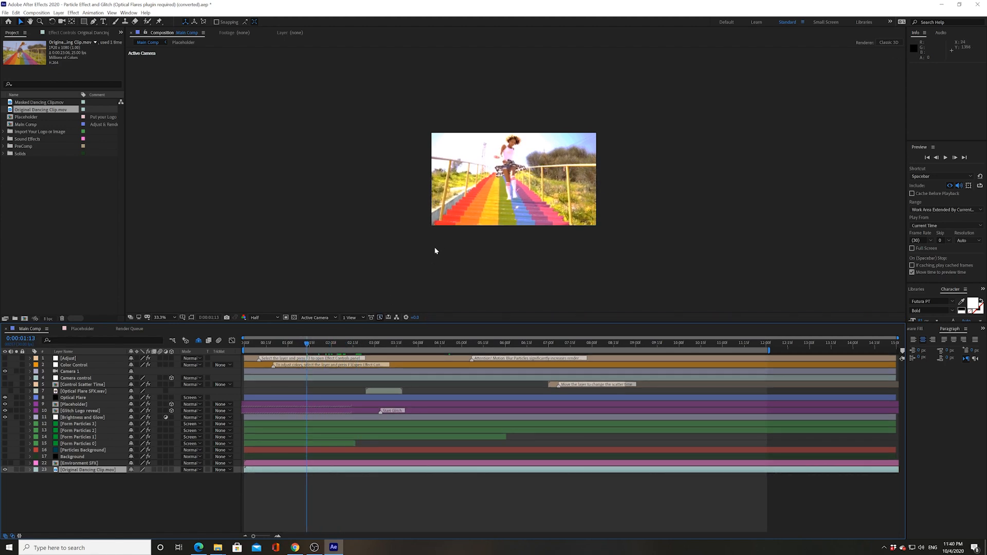
Hide the Brightness and Glow layer and check the dancer's alignment against the Original Dancing Clip
click(86, 418)
click(5, 418)
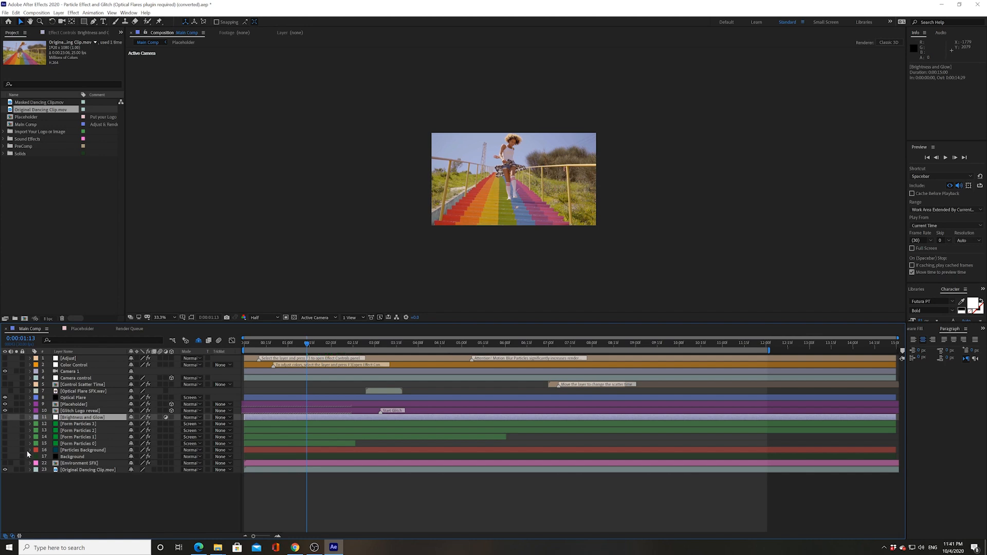
click(63, 470)
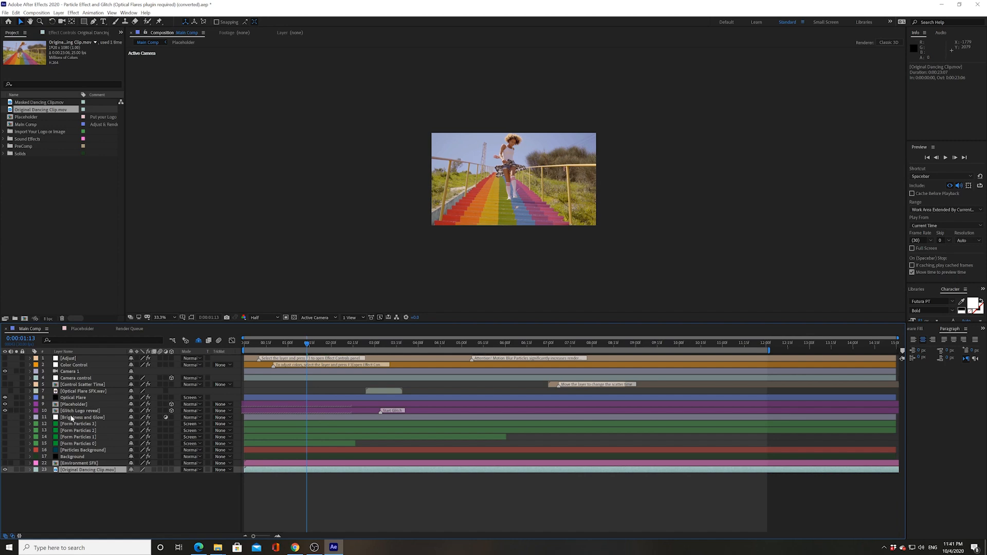
drag(307, 348, 471, 346)
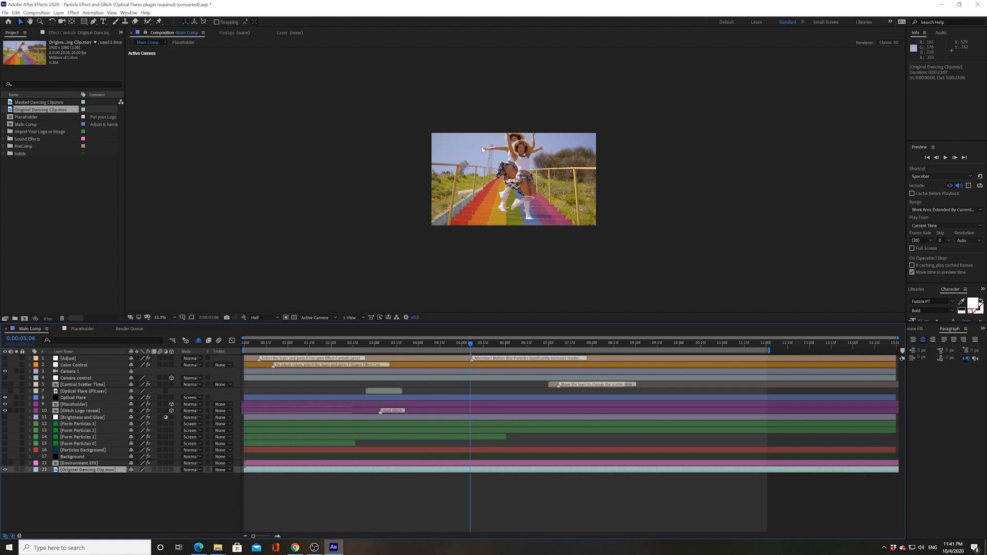
mouse_move(471, 345)
mouse_down()
mouse_move(501, 339)
mouse_move(462, 342)
mouse_up()
mouse_move(452, 342)
mouse_down()
mouse_move(504, 342)
mouse_move(453, 342)
mouse_move(464, 342)
mouse_up()
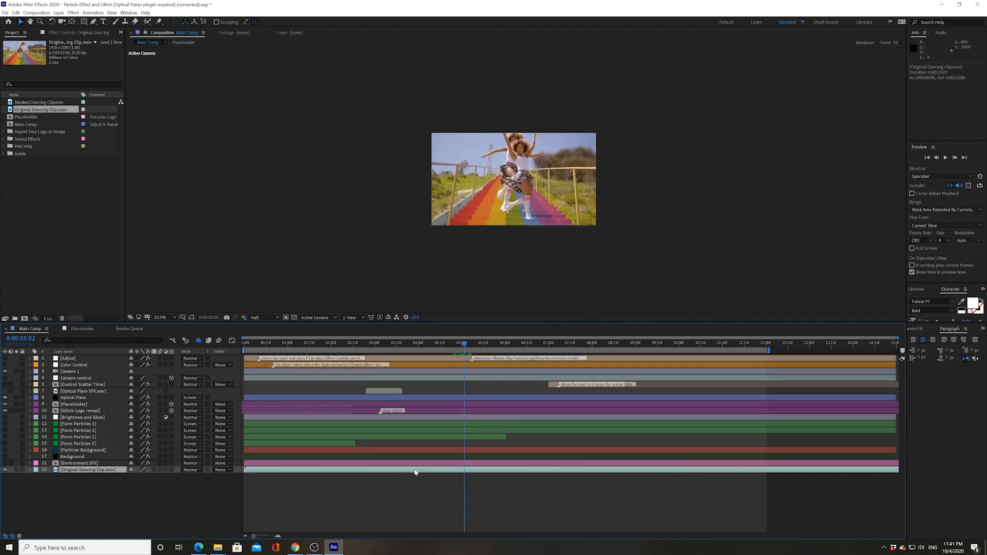
Shift the Original Dancing Clip five frames earlier and review the sync around four seconds
drag(415, 473, 408, 473)
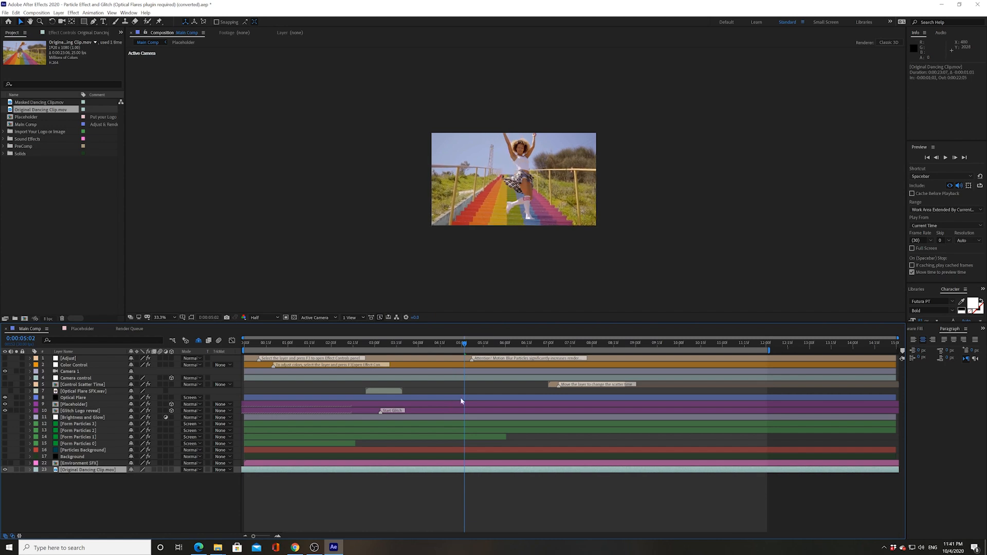
drag(462, 344, 259, 375)
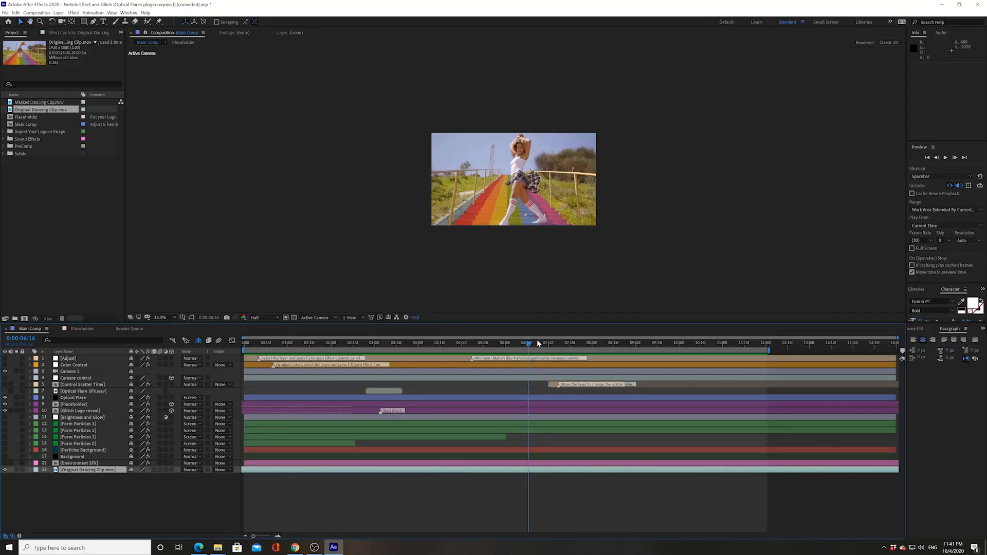
drag(536, 340, 424, 355)
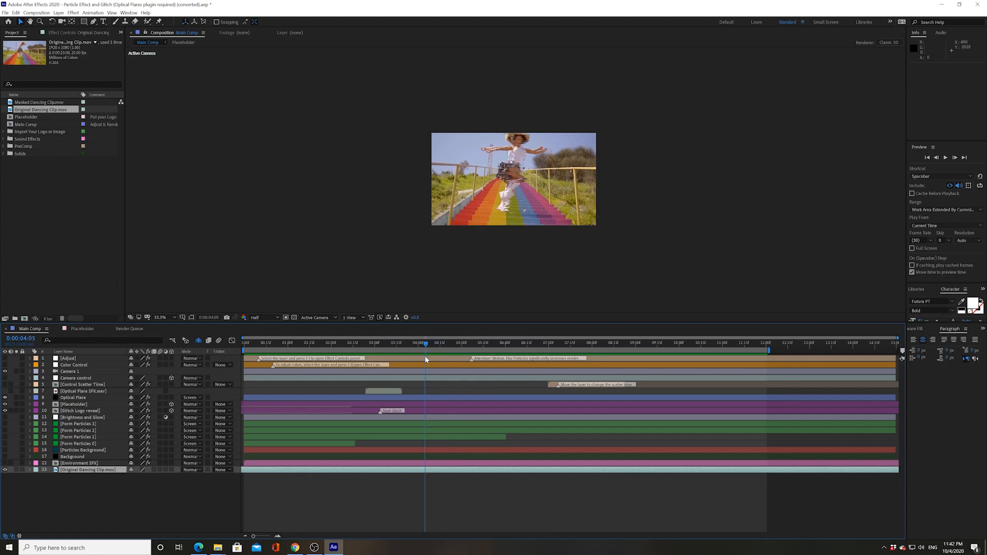
click(5, 12)
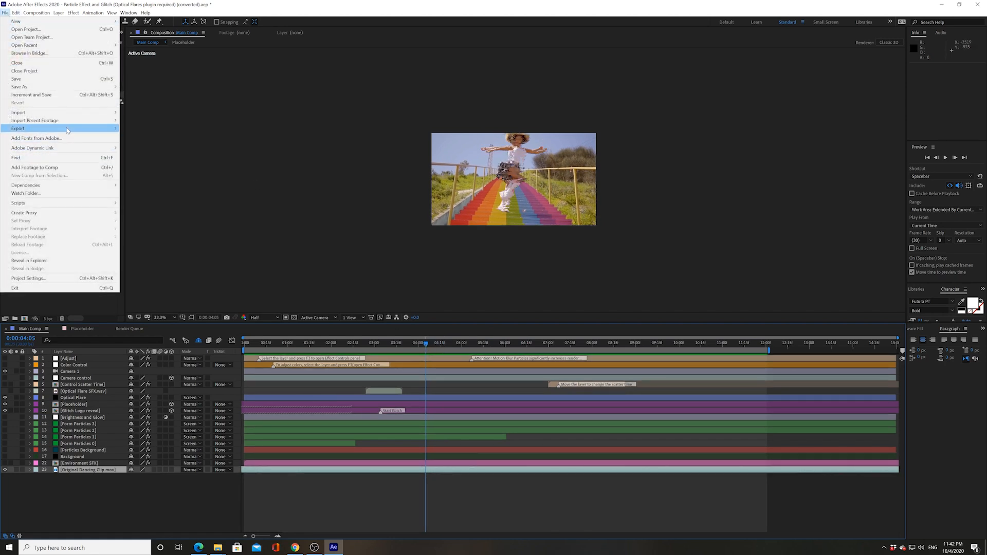
Queue Main Comp for rendering with QuickTime output and the Apple ProRes 422 codec
mouse_move(68, 130)
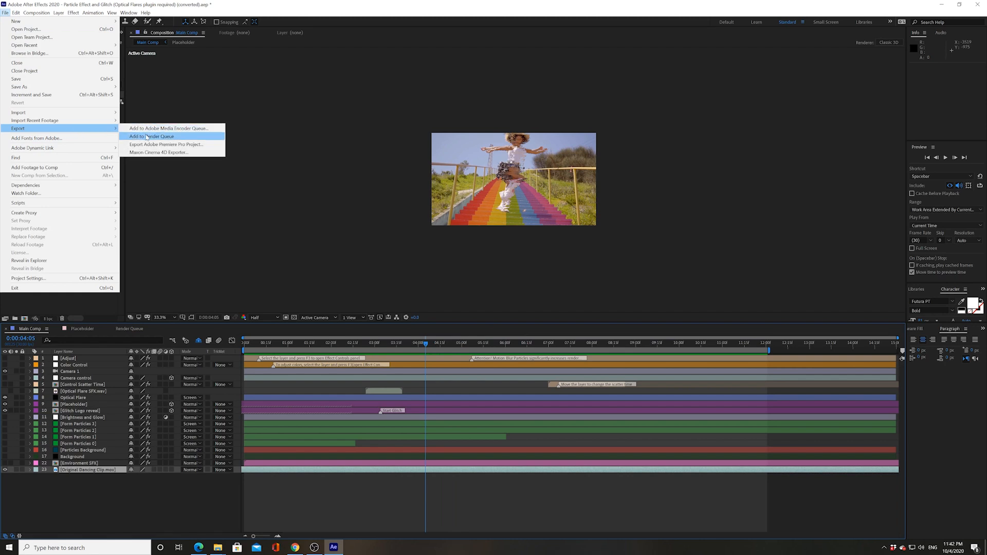
click(149, 136)
click(63, 380)
click(203, 88)
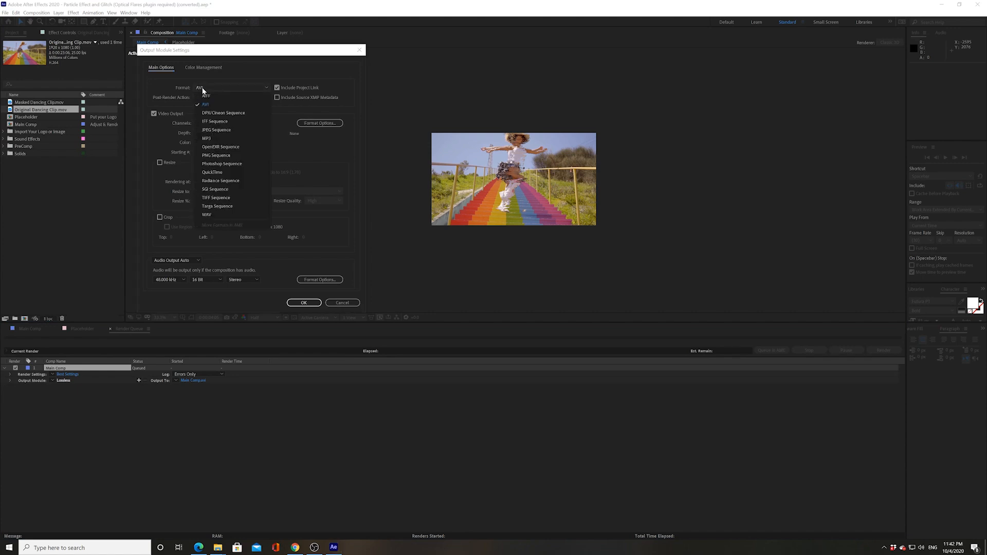
click(216, 172)
click(314, 124)
click(311, 70)
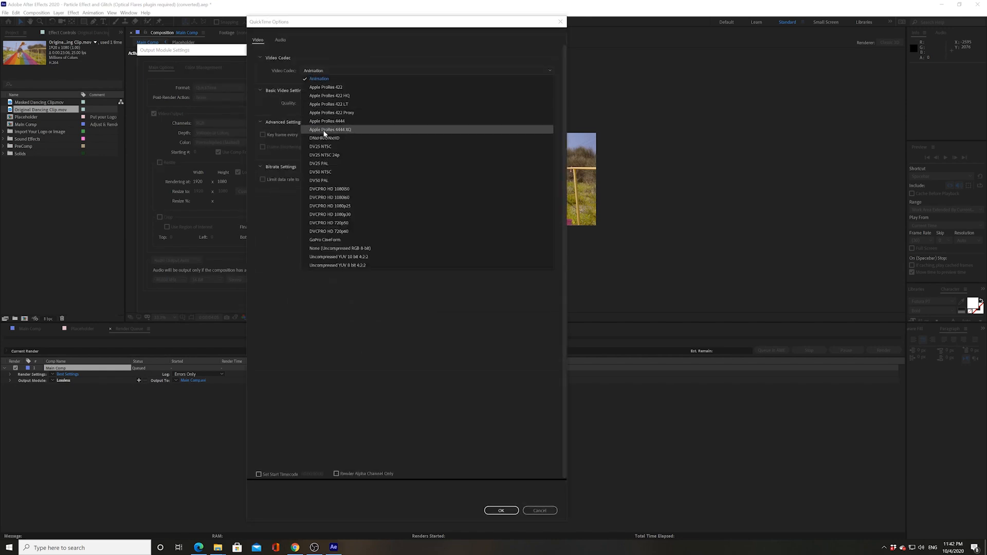
click(332, 89)
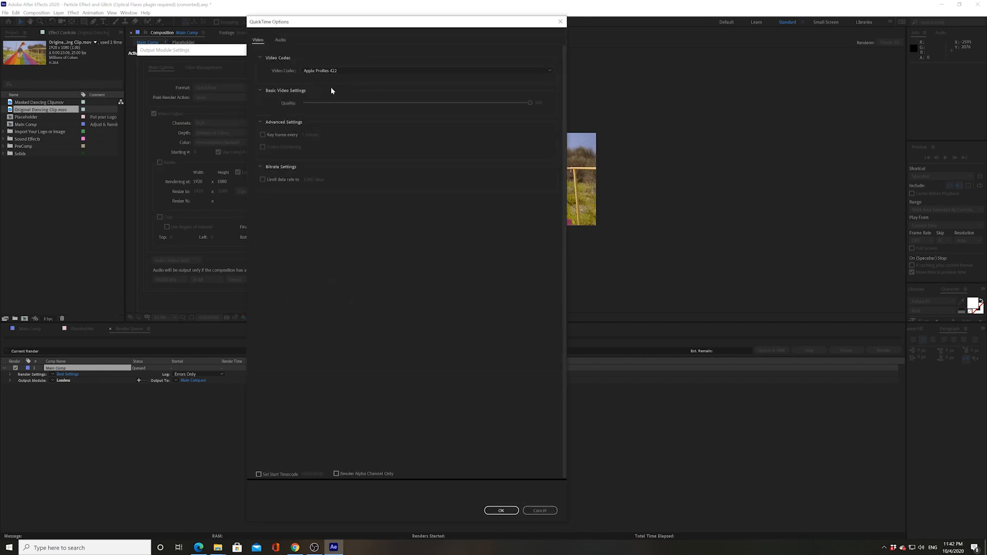
click(498, 510)
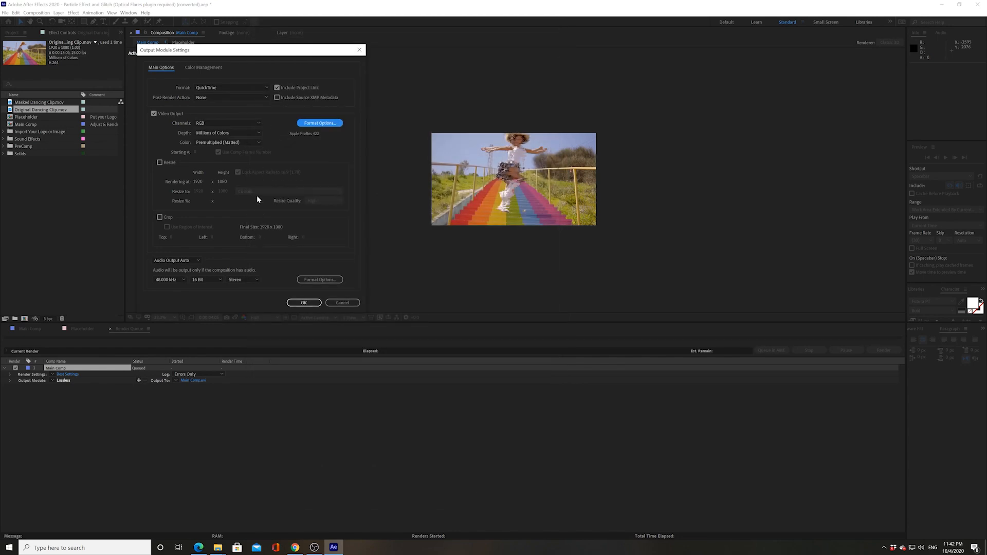
click(295, 304)
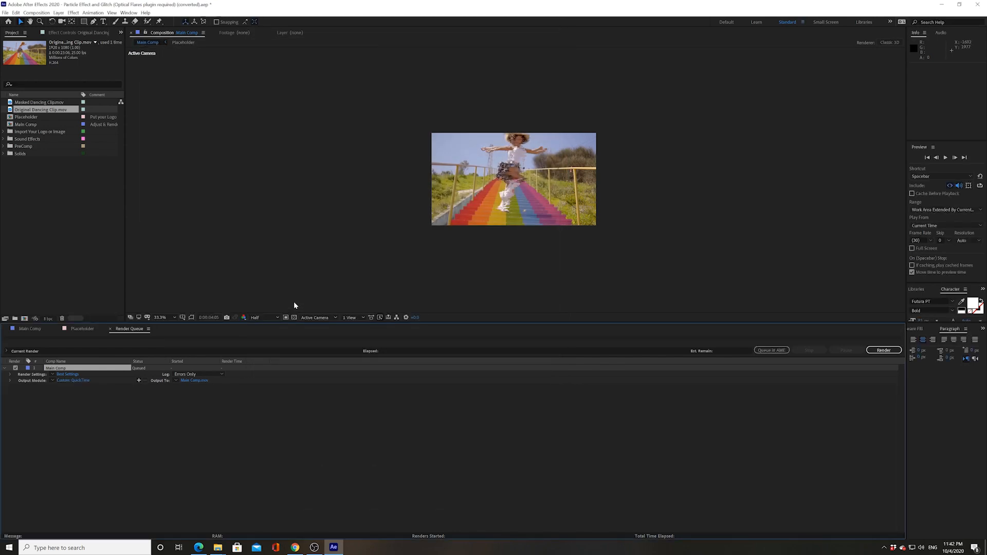
Name the output Final Dance Glitch.mov and start the render
click(194, 381)
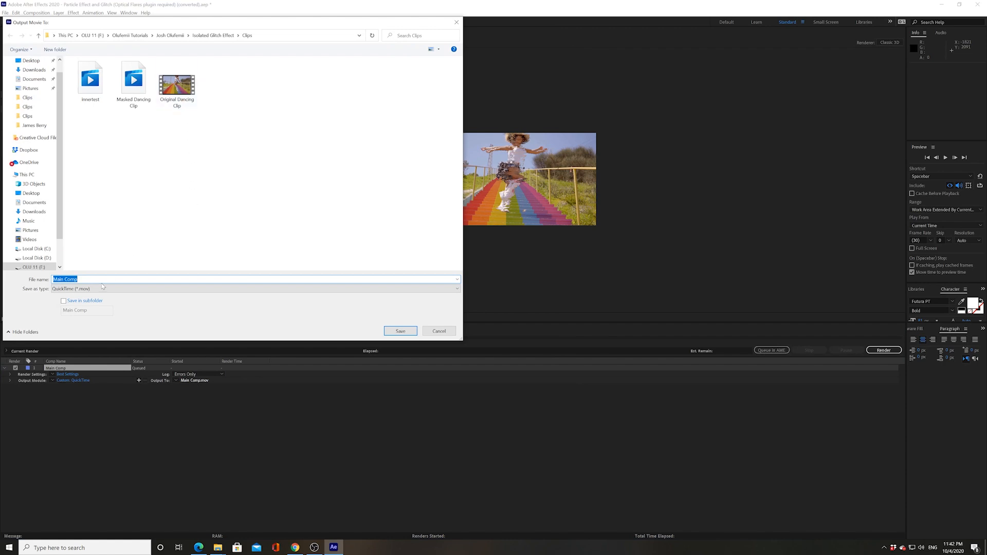
text(Final Dance Glitch)
click(400, 331)
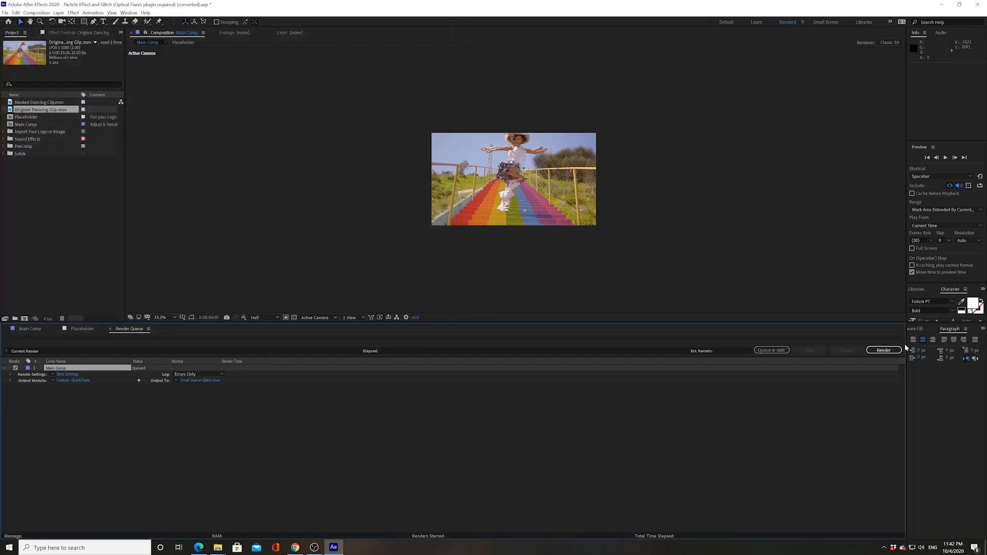
click(884, 350)
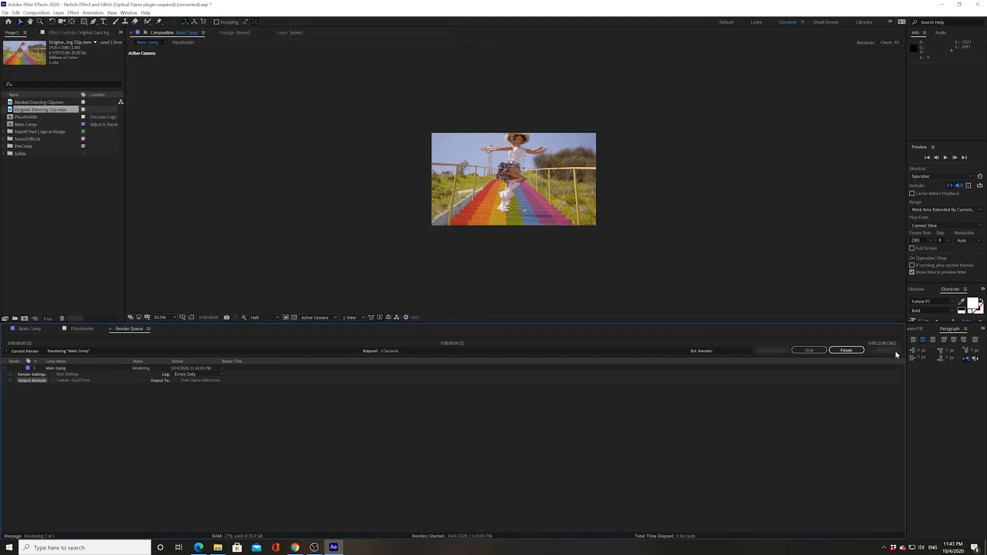